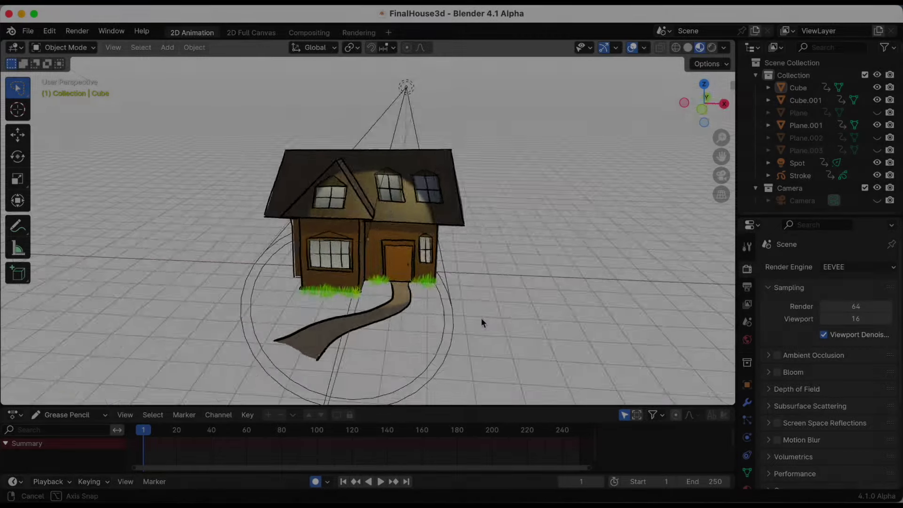
Step: Hide the Spot light and the grease-pencil Stroke drawing
mouse_move(481, 318)
middle_down()
mouse_move(436, 323)
mouse_move(552, 287)
mouse_move(572, 310)
middle_up()
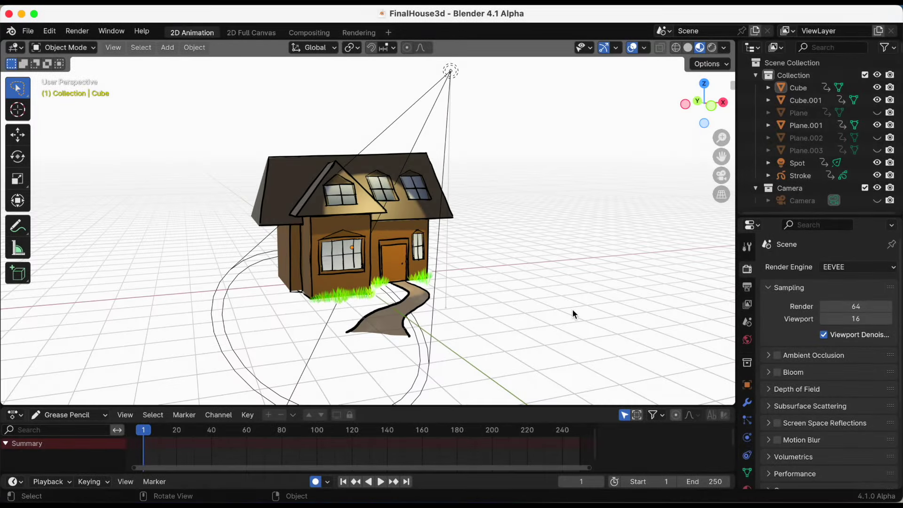
click(450, 71)
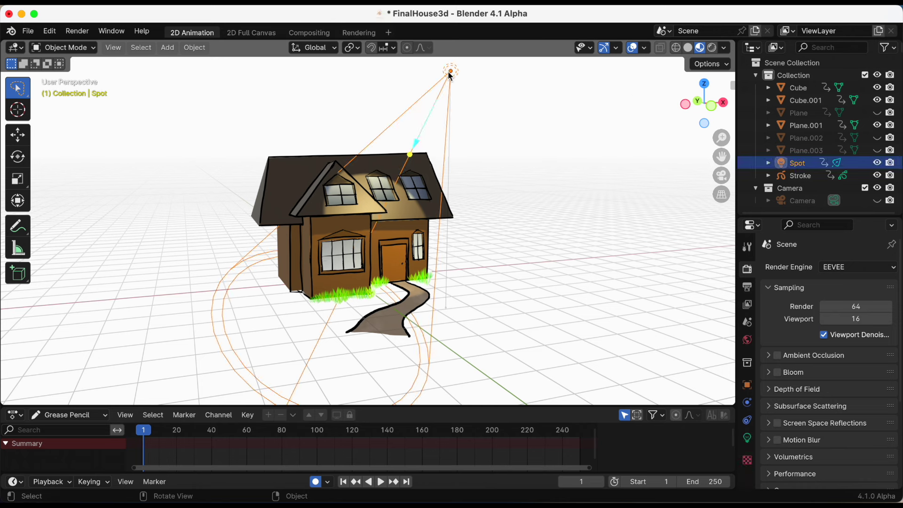
click(877, 162)
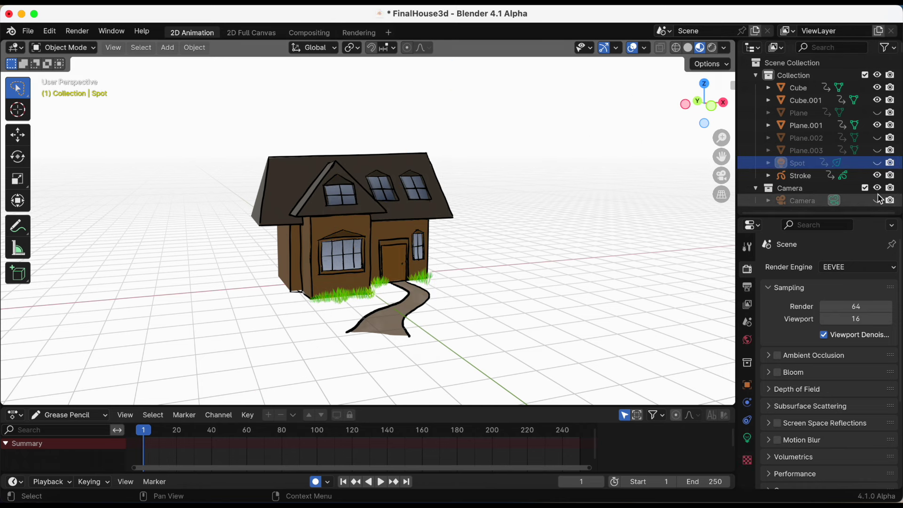
click(876, 175)
mouse_move(506, 230)
middle_down()
mouse_move(572, 215)
mouse_move(495, 225)
middle_up()
Step: Join the Cube and Cube.001 body blocks into one object
click(877, 99)
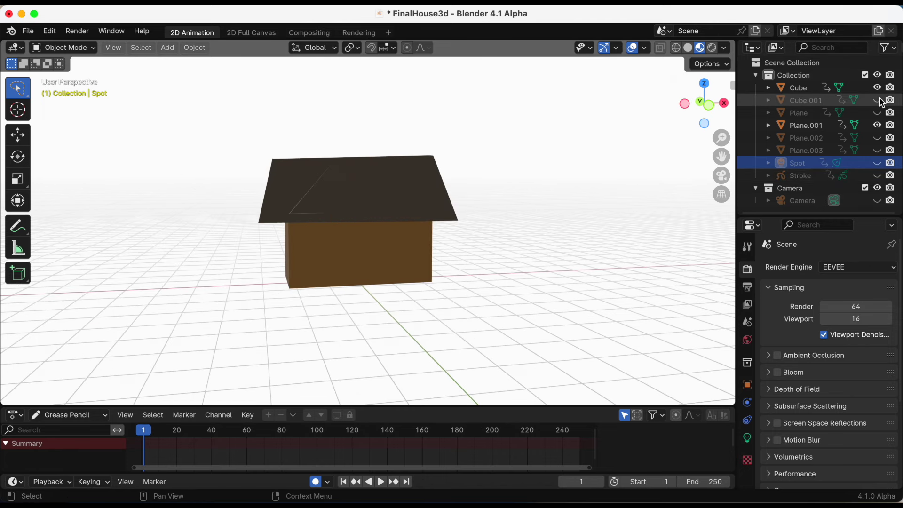
click(877, 88)
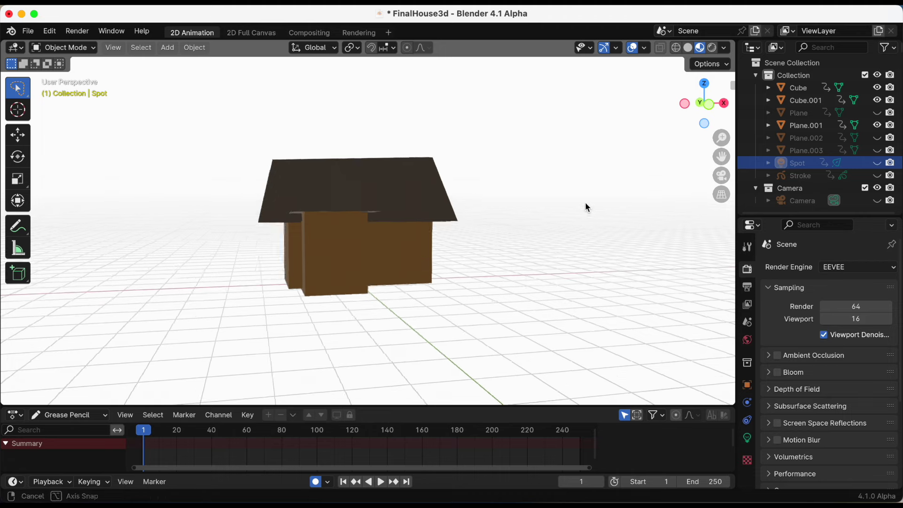
middle_drag(585, 202, 364, 260)
click(426, 280)
mouse_move(426, 280)
middle_down()
mouse_move(555, 279)
mouse_move(555, 304)
mouse_move(343, 275)
mouse_move(408, 292)
mouse_move(454, 276)
middle_up()
shift+click(342, 275)
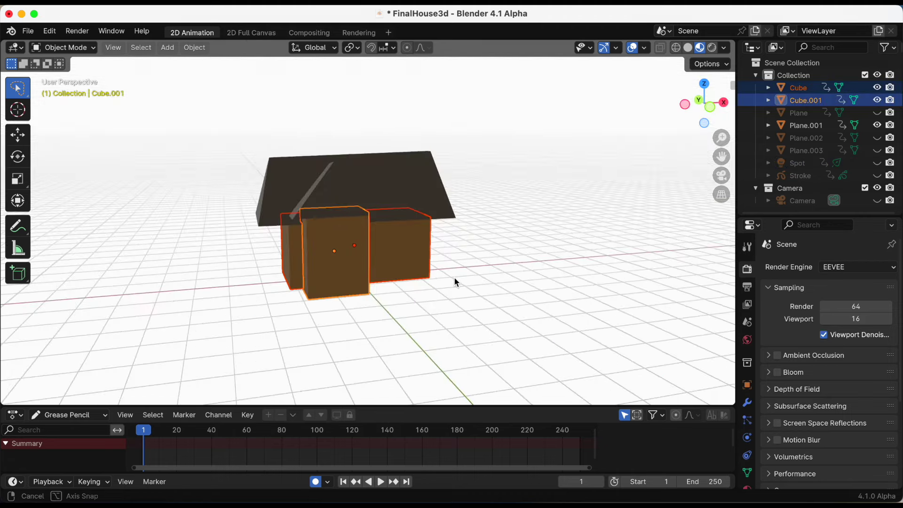
right_click(374, 253)
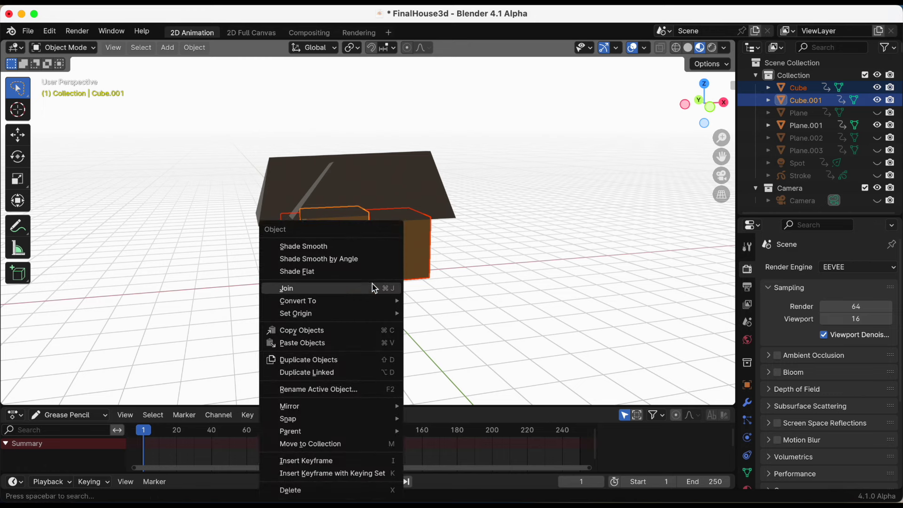
click(372, 287)
middle_drag(371, 289, 413, 277)
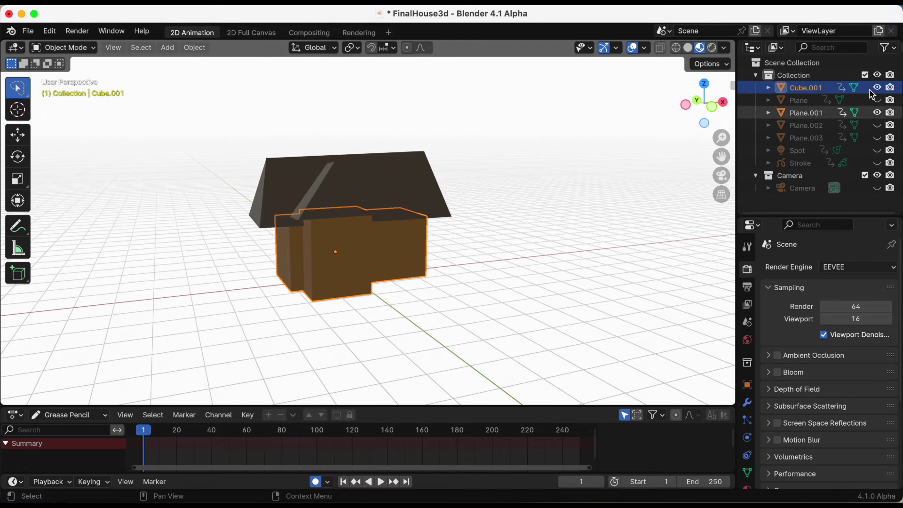
Step: Join the roof into the Cube.001 body and show the Stroke drawing again
click(877, 88)
shift+click(326, 223)
right_click(410, 181)
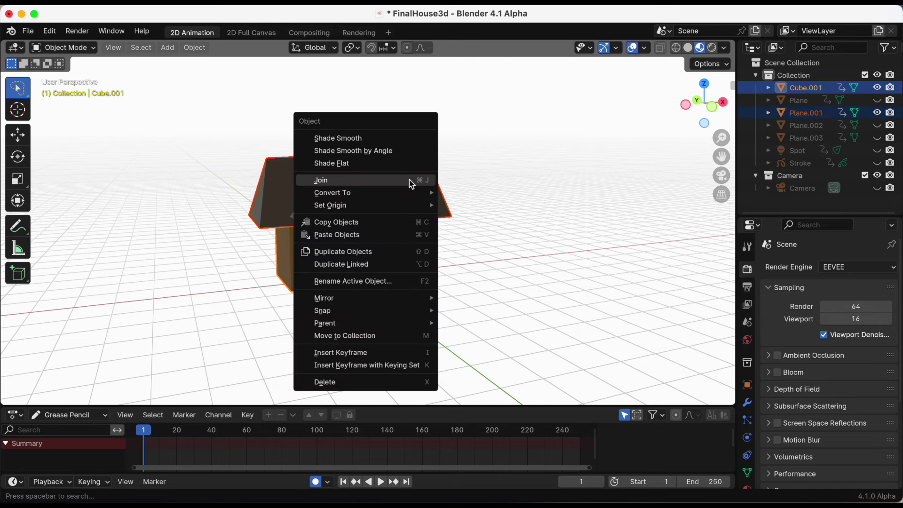
click(408, 179)
click(878, 88)
click(877, 87)
click(878, 88)
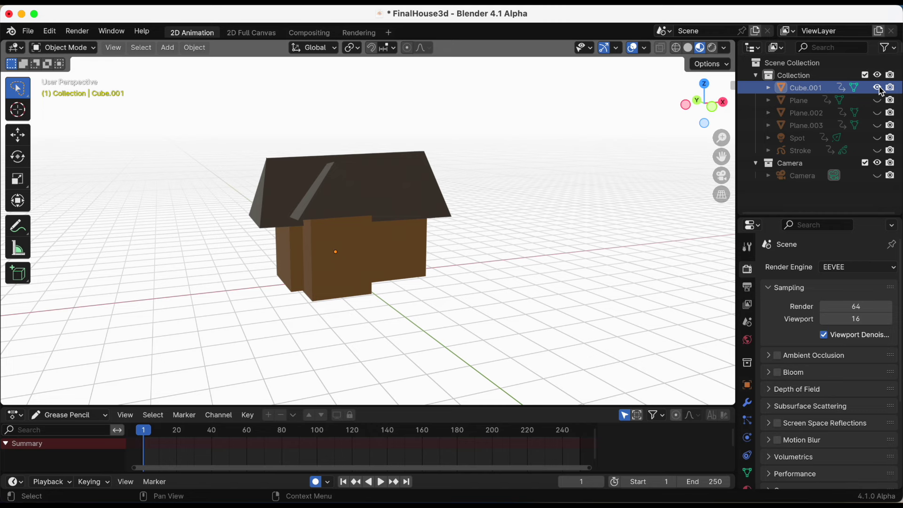
click(878, 151)
mouse_move(531, 235)
middle_down()
mouse_move(493, 243)
mouse_move(538, 240)
middle_up()
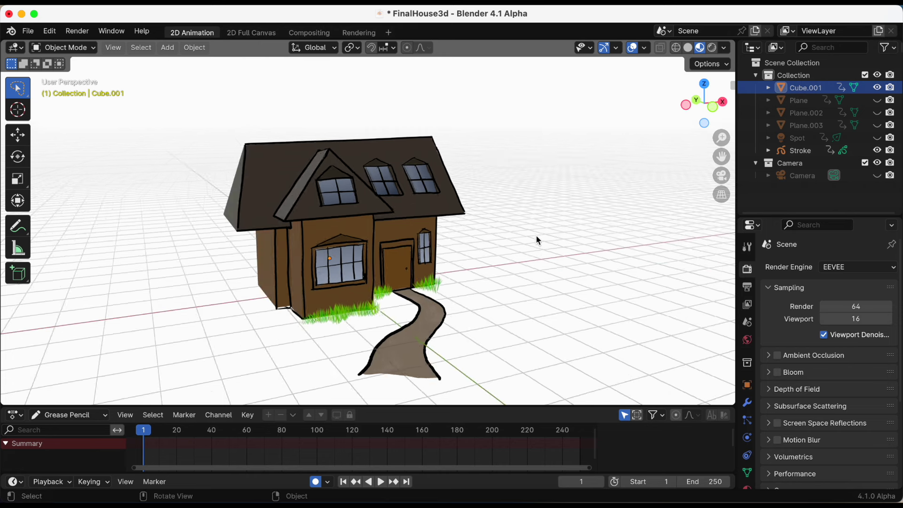
Step: Add a cube mesh beside the house and scale it down small
click(169, 48)
mouse_move(185, 62)
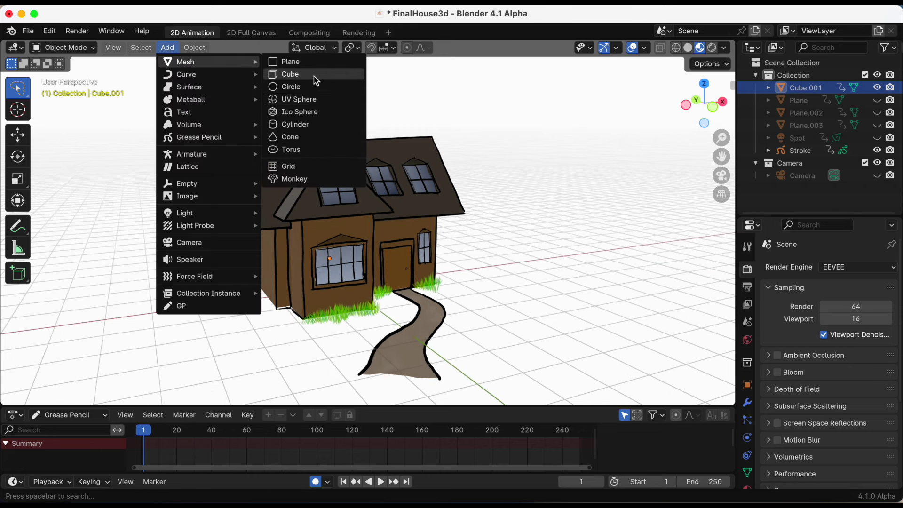
click(316, 76)
key(g)
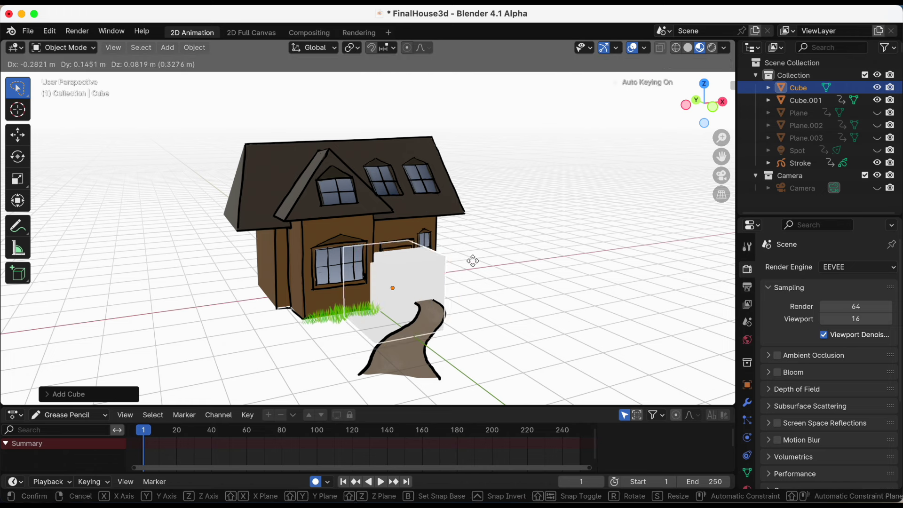
click(272, 231)
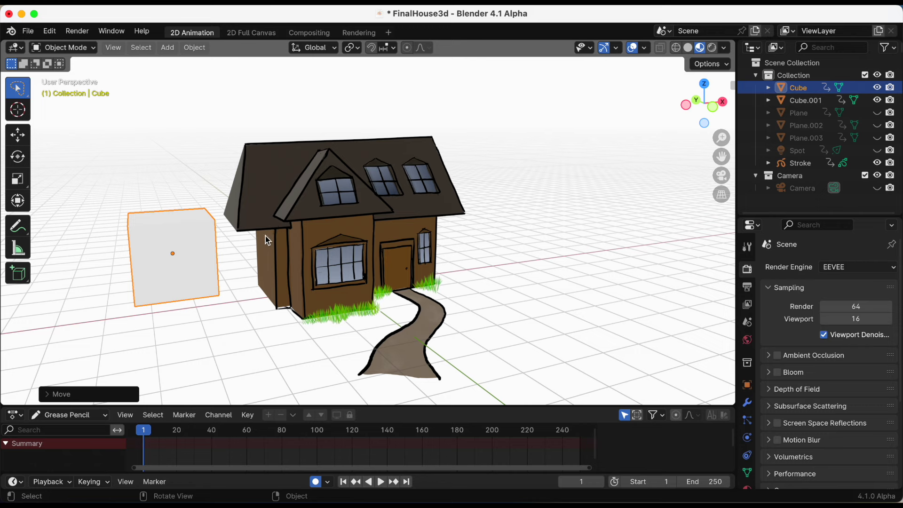
key(s)
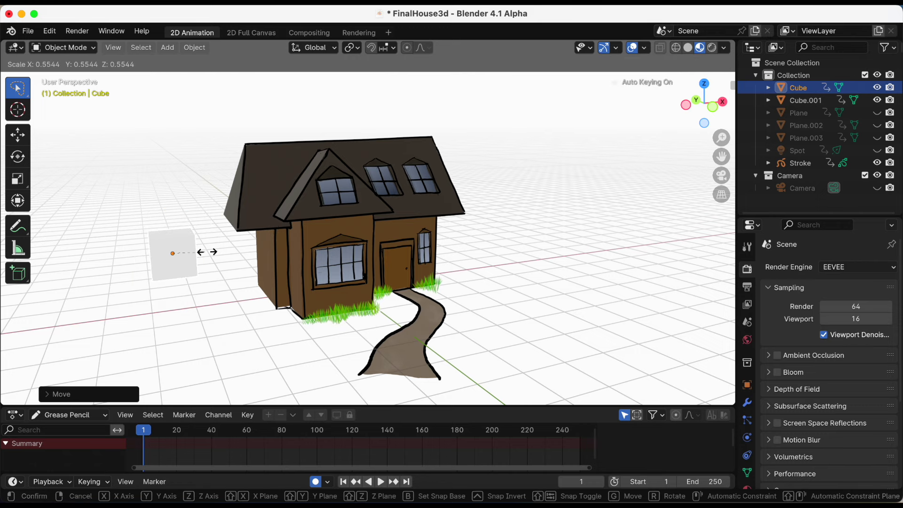
click(197, 251)
middle_drag(210, 242, 318, 259)
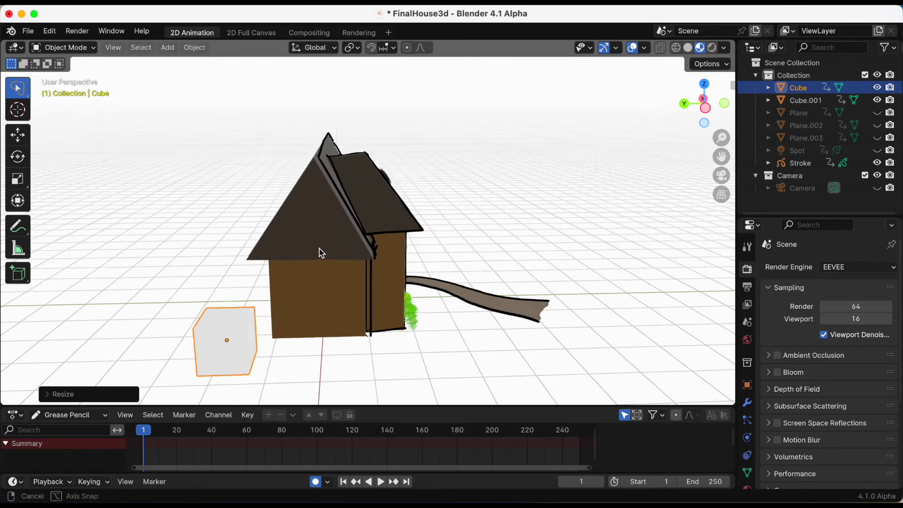
key(s)
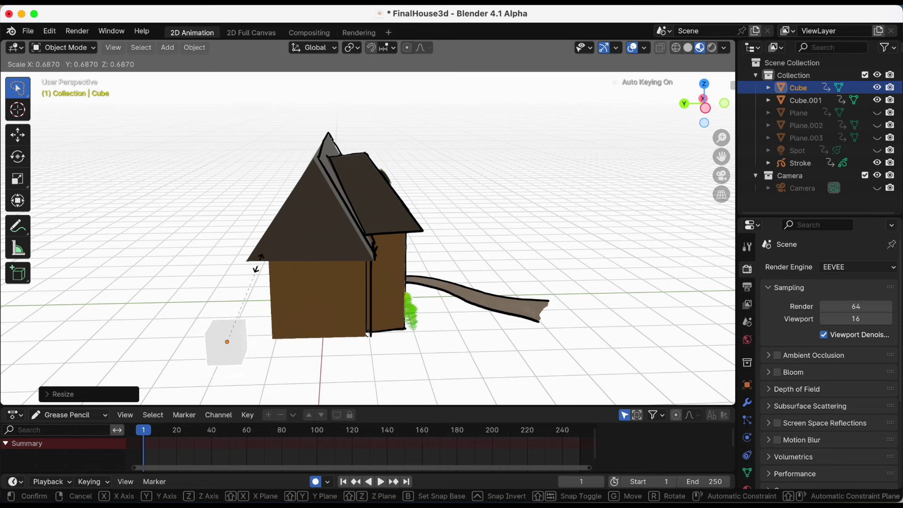
click(234, 272)
Step: Stretch the cube tall along Z and position it on the roof
key(s)
key(z)
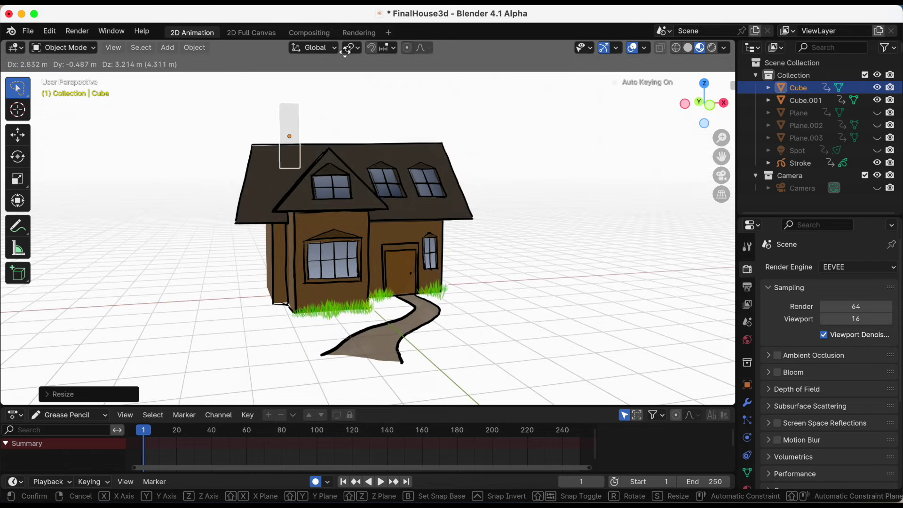
click(355, 98)
mouse_move(356, 101)
middle_down()
mouse_move(435, 129)
mouse_move(485, 125)
mouse_move(240, 168)
middle_up()
key(g)
key(y)
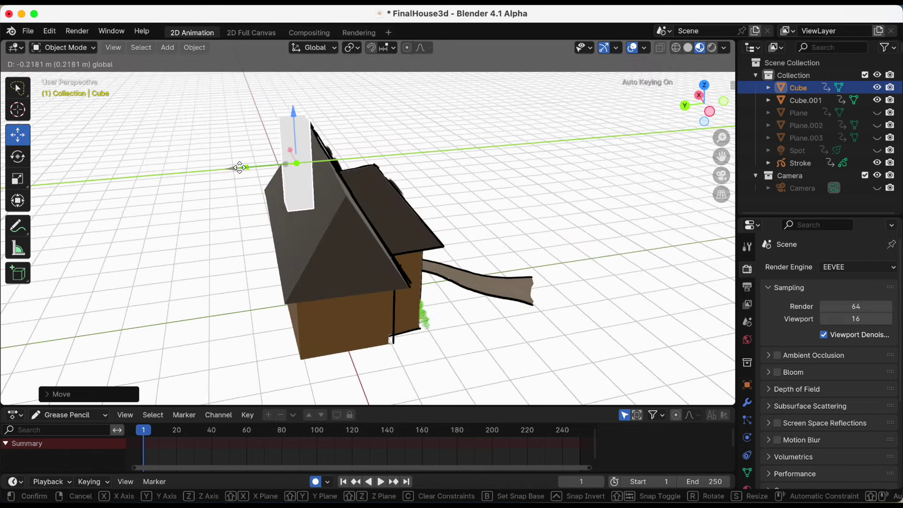
click(261, 165)
key(g)
key(z)
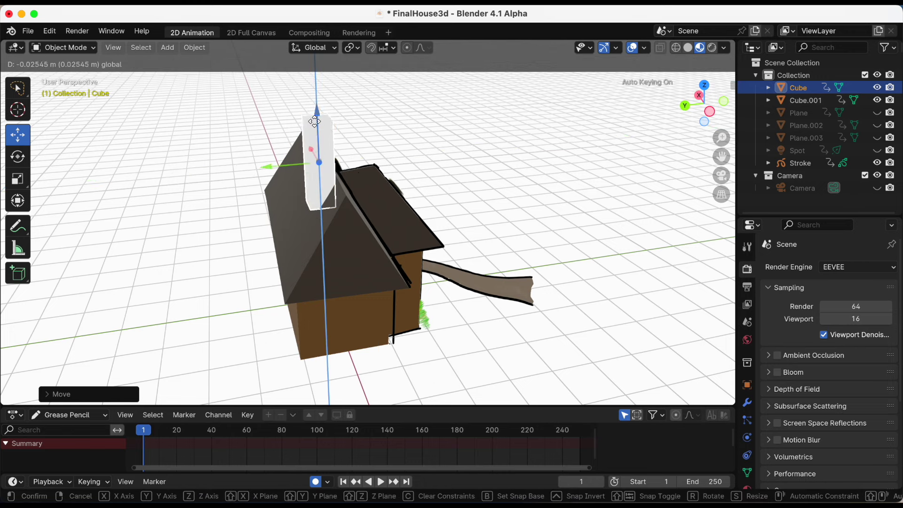
click(314, 136)
mouse_move(314, 136)
middle_down()
mouse_move(420, 184)
mouse_move(328, 194)
mouse_move(211, 182)
mouse_move(171, 191)
mouse_move(206, 184)
middle_up()
drag(286, 99, 287, 102)
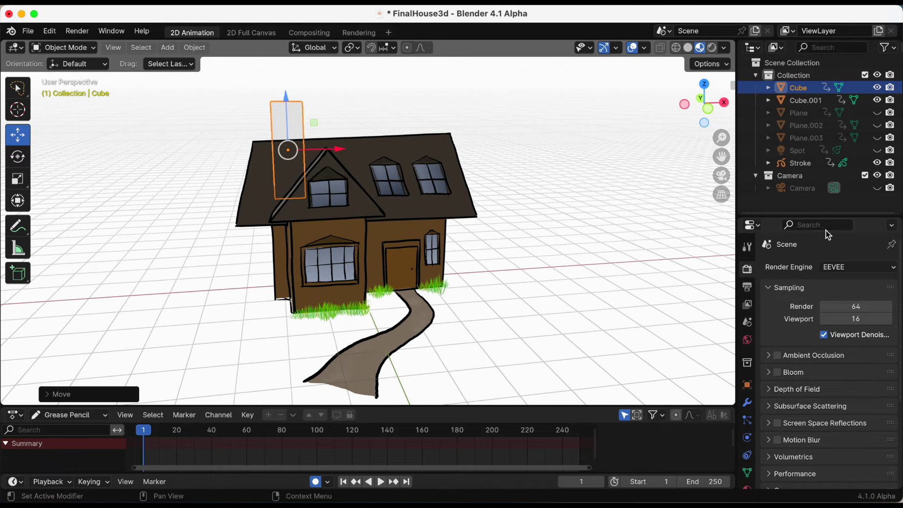
Step: Assign the existing Material.001 to the new chimney cube
drag(822, 216, 822, 136)
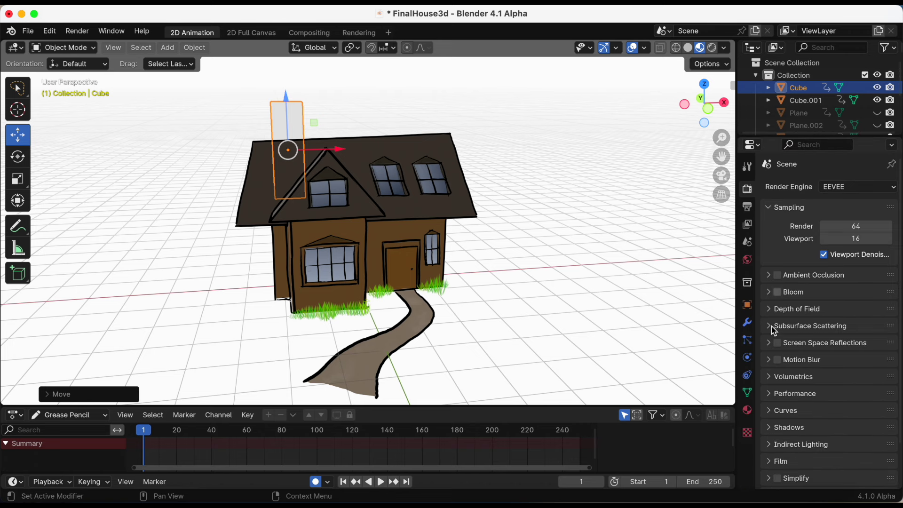
click(747, 392)
click(748, 410)
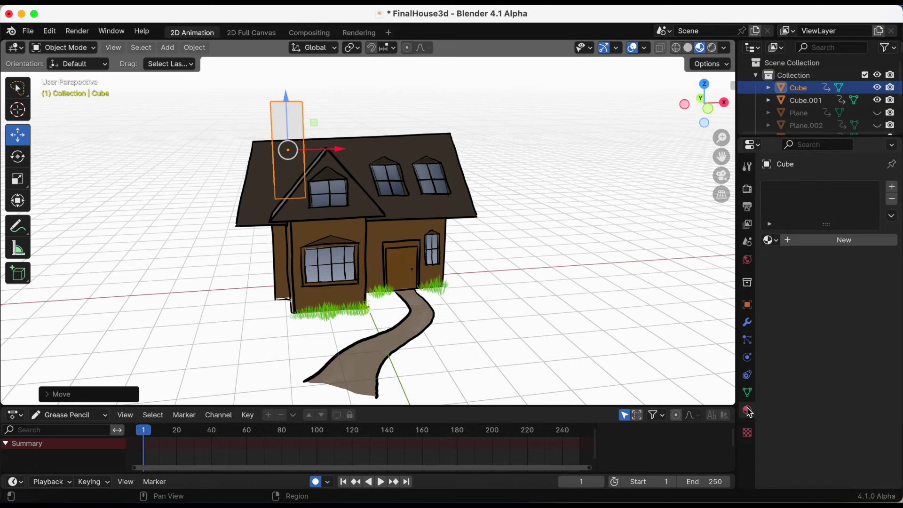
click(769, 239)
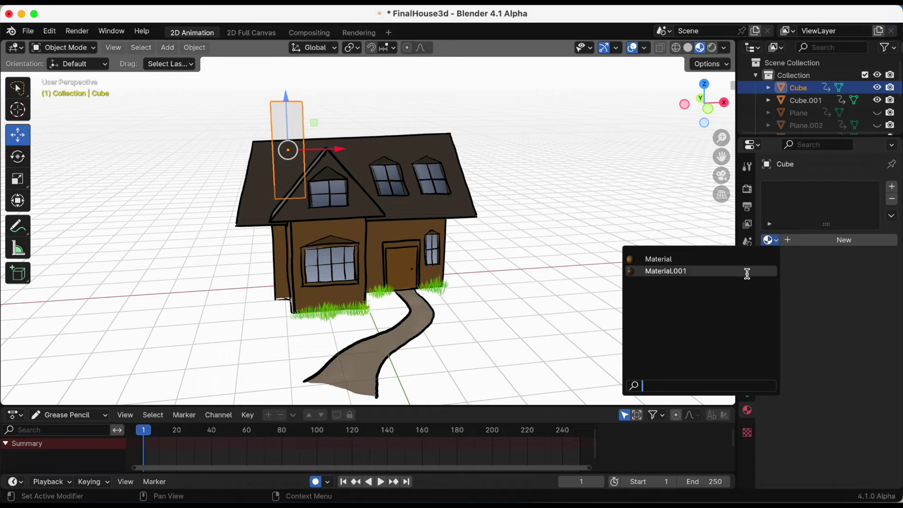
click(746, 272)
mouse_move(531, 277)
middle_down()
mouse_move(670, 270)
mouse_move(536, 285)
middle_up()
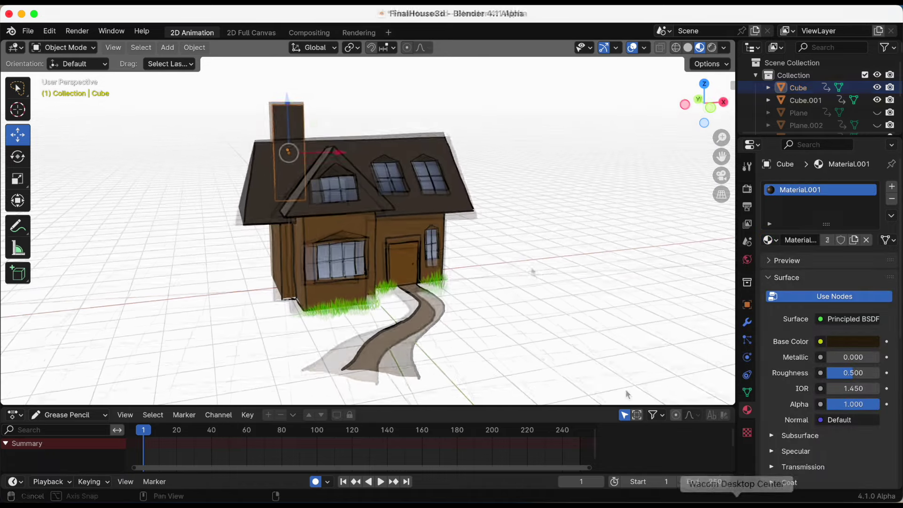
mouse_move(545, 315)
middle_down()
mouse_move(312, 318)
mouse_move(543, 327)
middle_up()
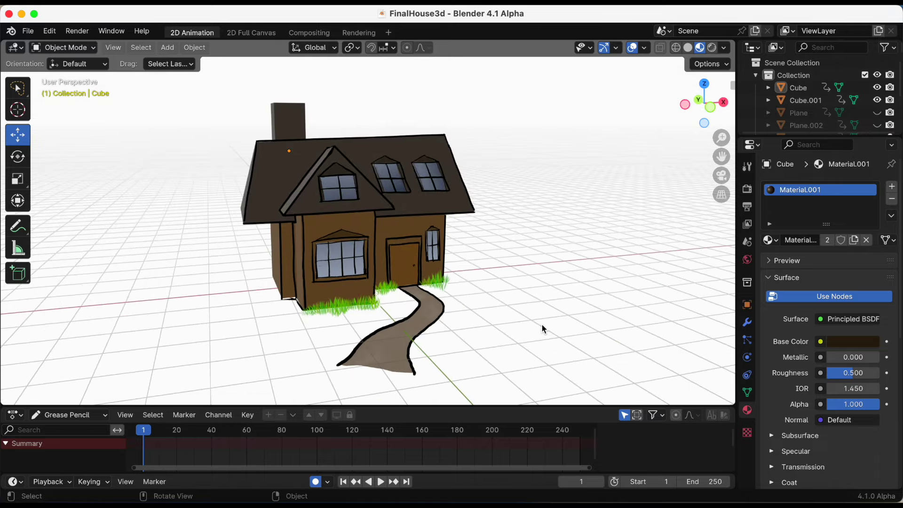
scroll(569, 204, up, 3)
middle_drag(622, 187, 607, 179)
Step: Put the Stroke object in Draw Mode with the Ink Pen brush and Solid Stroke material
click(705, 103)
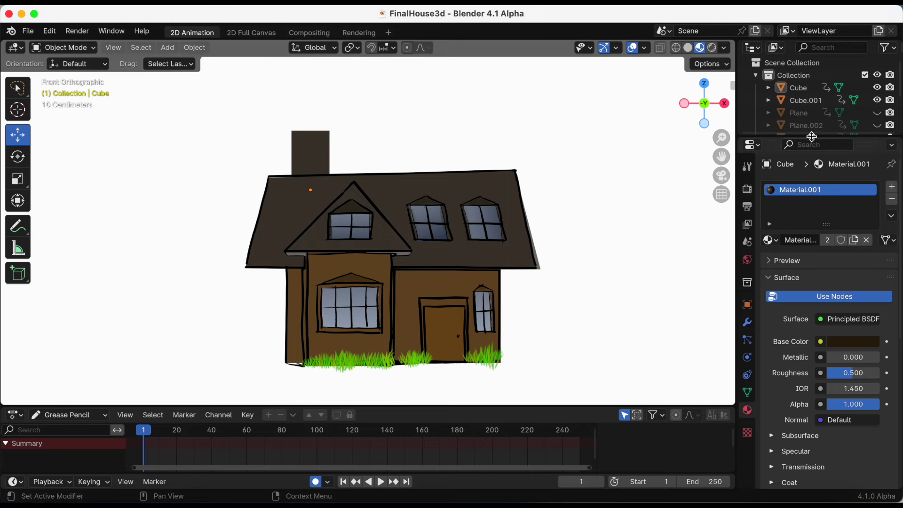
drag(817, 137, 817, 217)
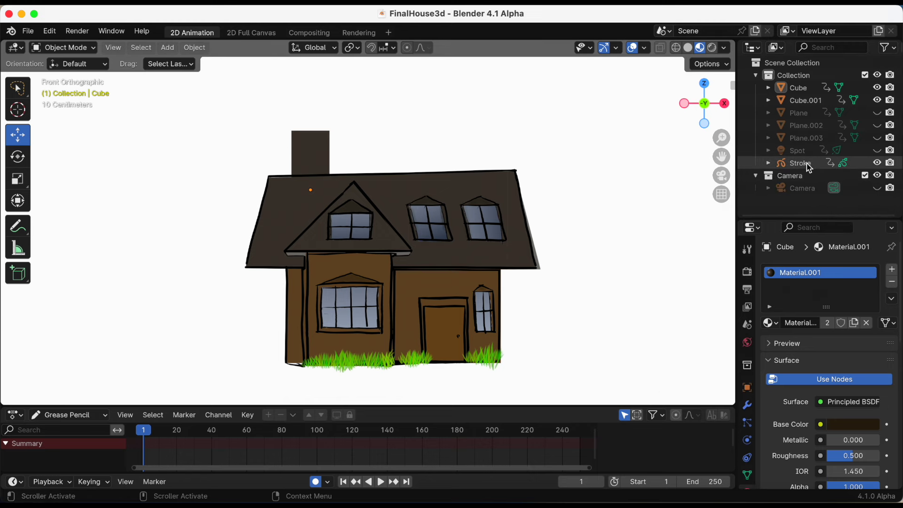
click(806, 164)
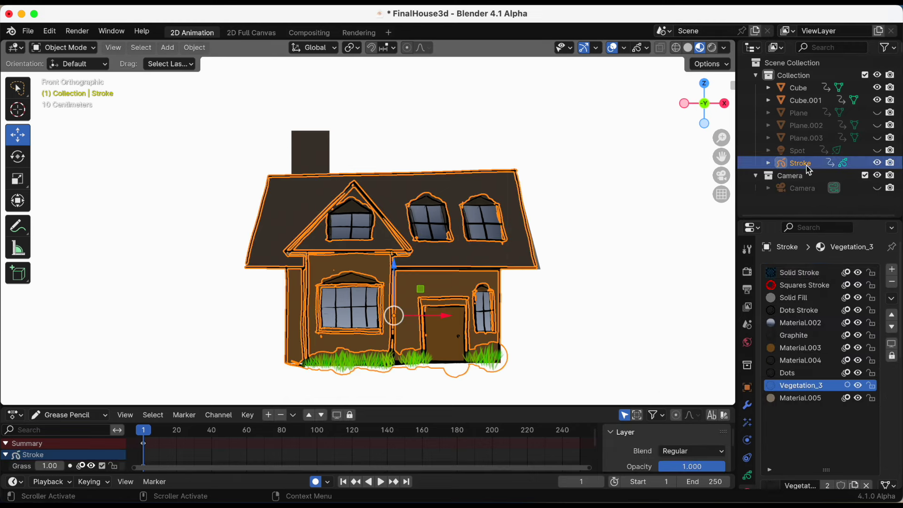
click(83, 52)
click(89, 102)
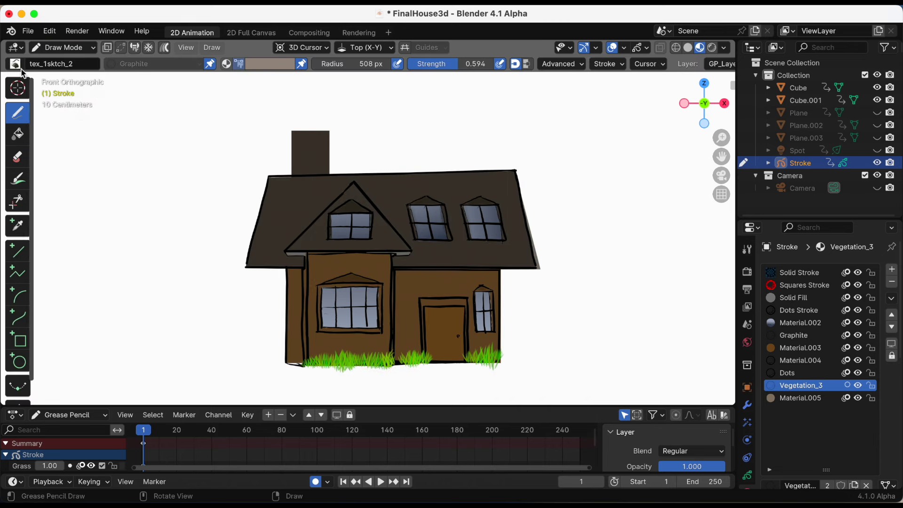
click(15, 63)
click(74, 101)
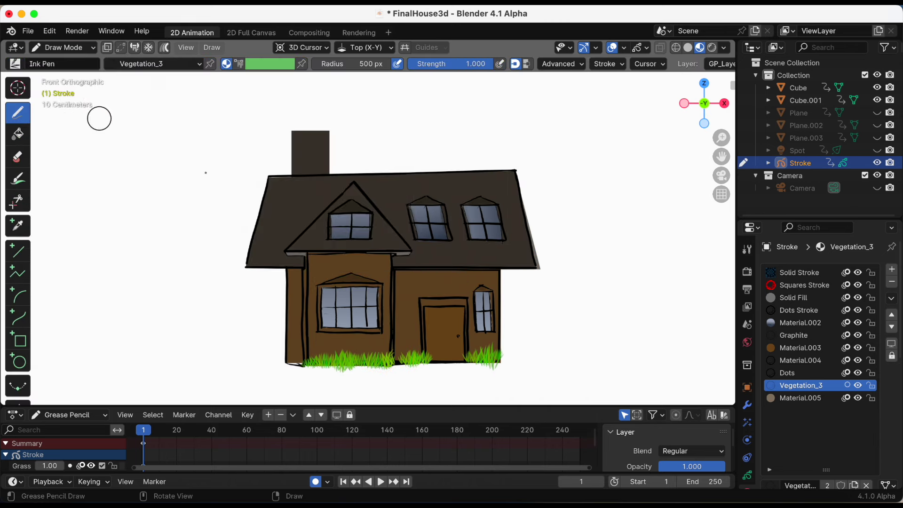
click(799, 272)
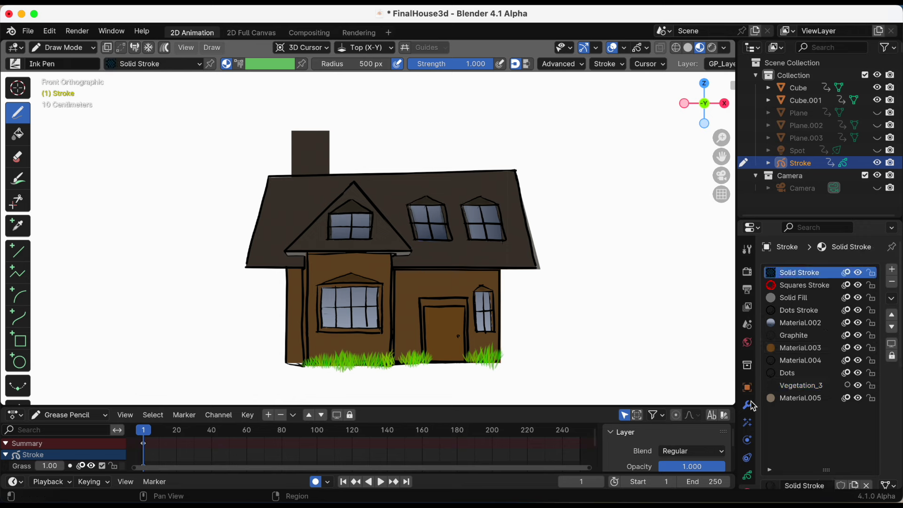
Step: Make Lines the active grease-pencil layer and save the file
drag(809, 218, 791, 117)
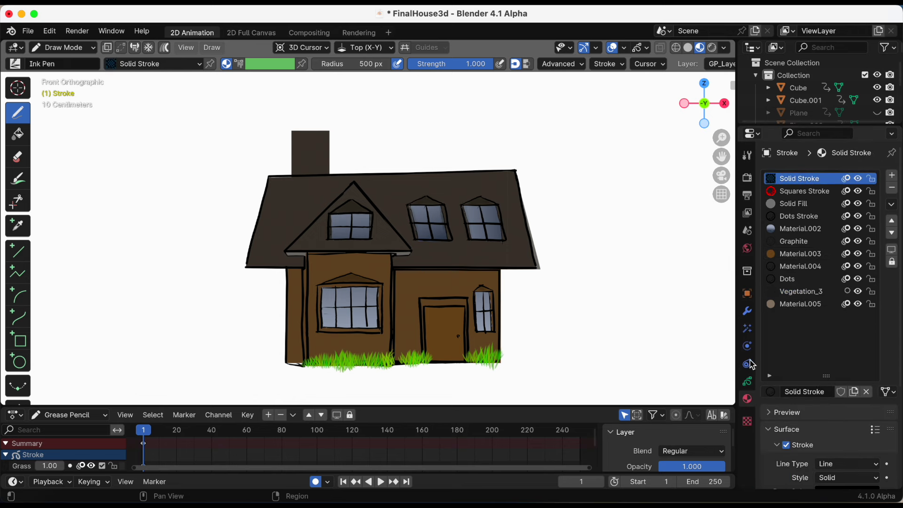
click(747, 381)
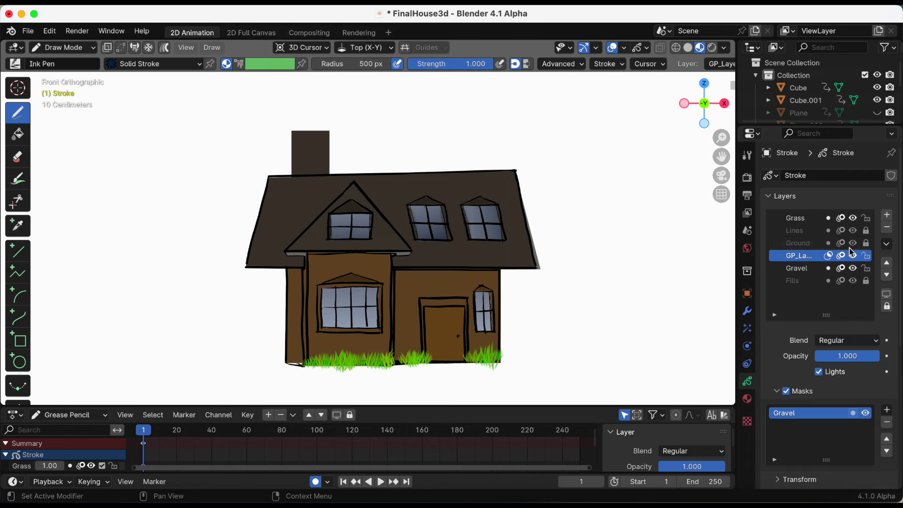
click(854, 231)
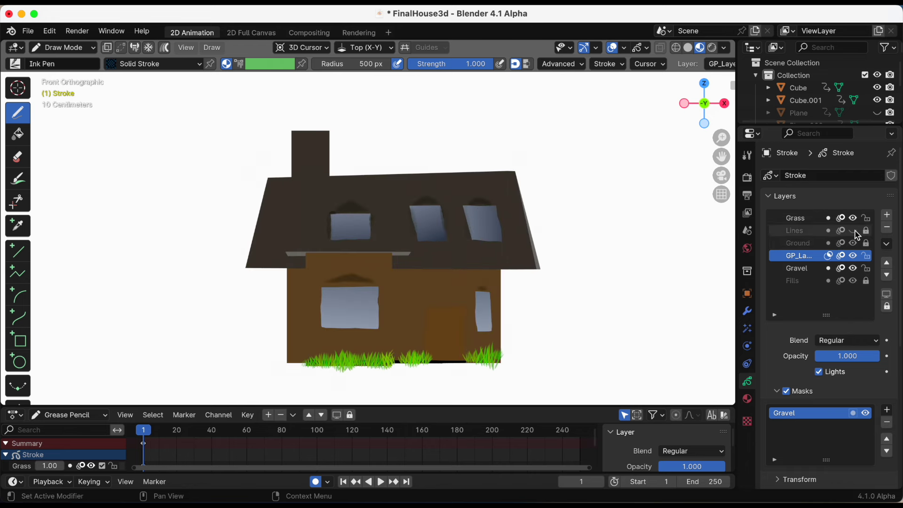
click(817, 231)
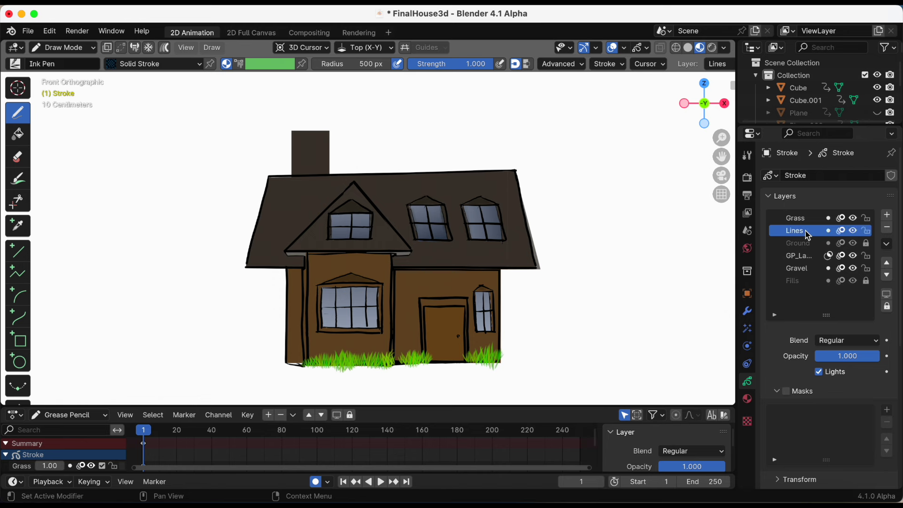
key(ctrl+s)
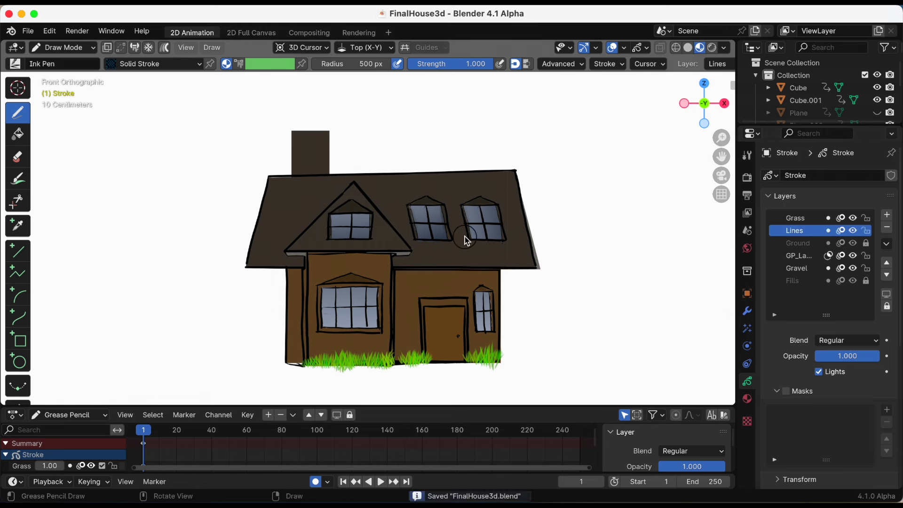
Step: Set stroke placement to Surface and the drawing plane to Front (X-Z), then save
click(300, 49)
click(264, 113)
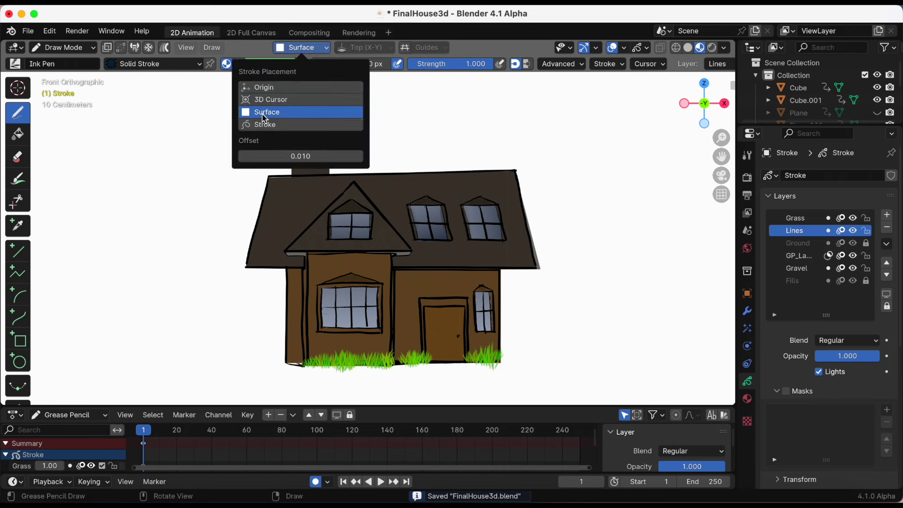
click(372, 49)
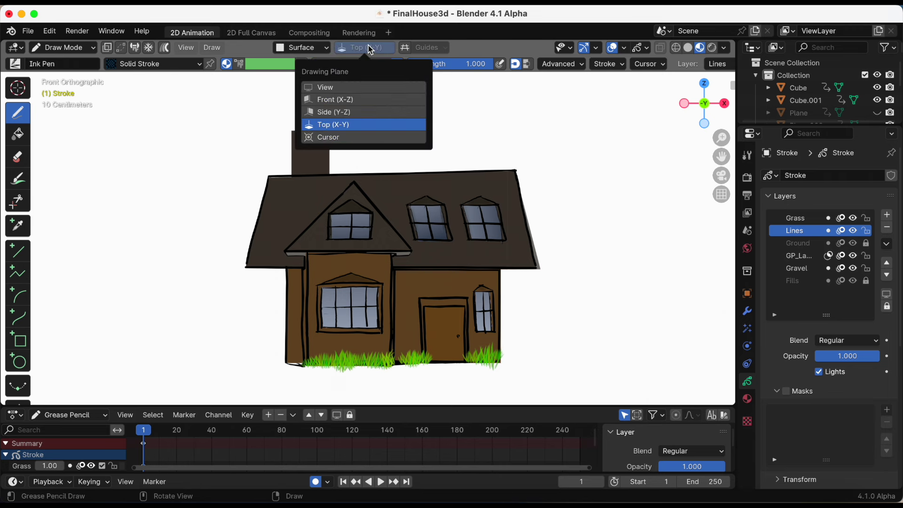
click(352, 101)
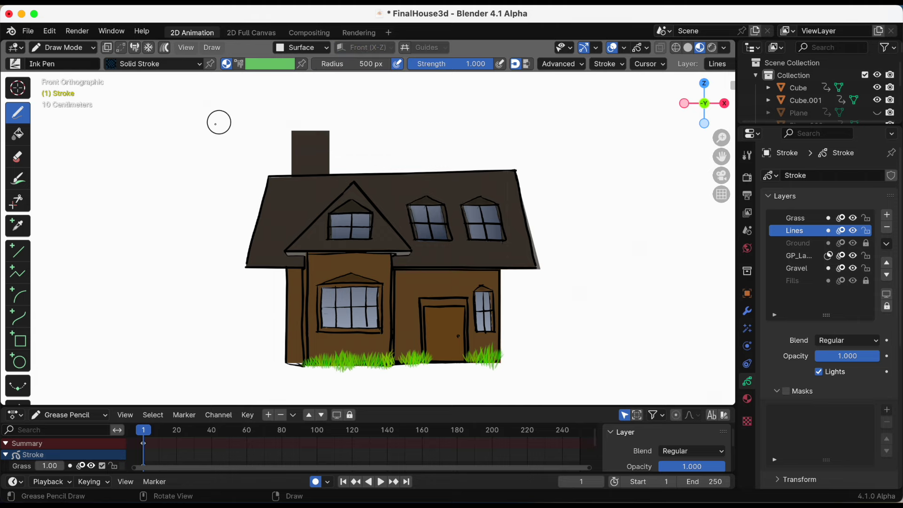
mouse_move(211, 128)
middle_down()
mouse_move(358, 224)
mouse_move(480, 173)
mouse_move(487, 155)
middle_up()
key(ctrl+s)
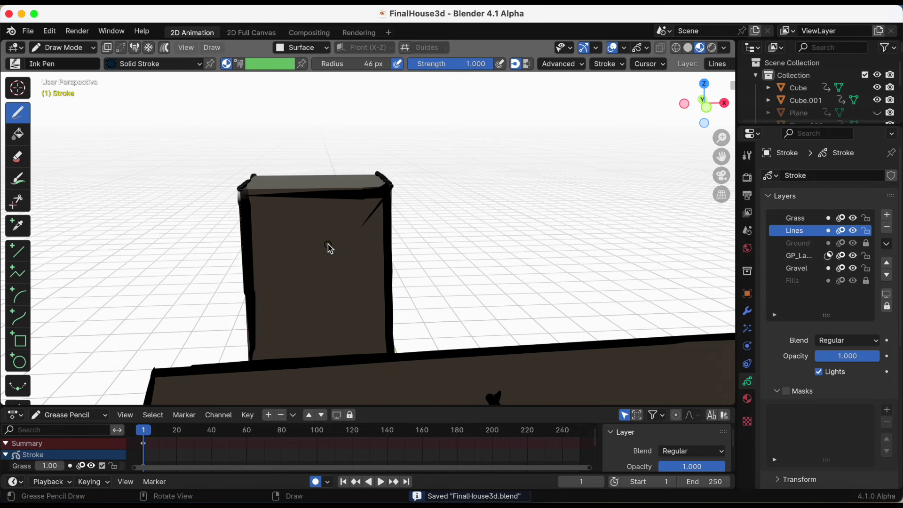
key(ctrl+s)
Step: Switch to the eraser in dissolve mode
click(14, 160)
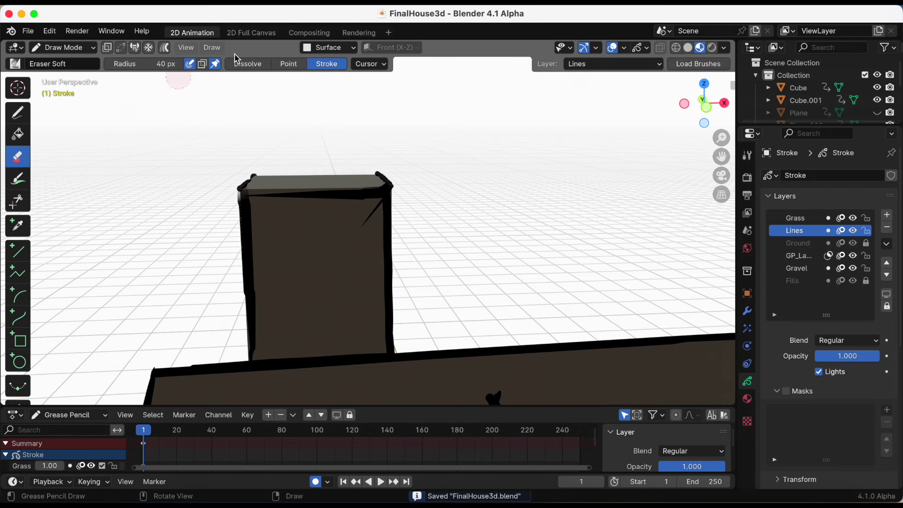
click(256, 66)
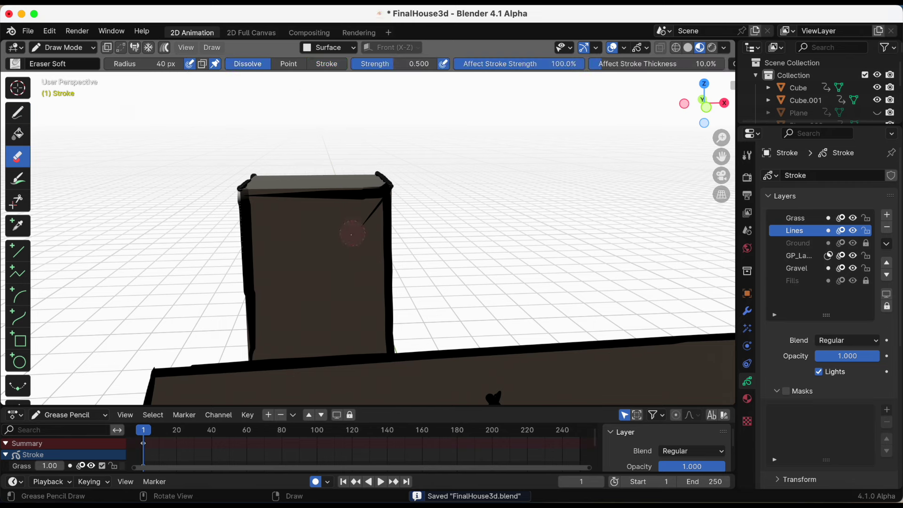
scroll(502, 210, up, 5)
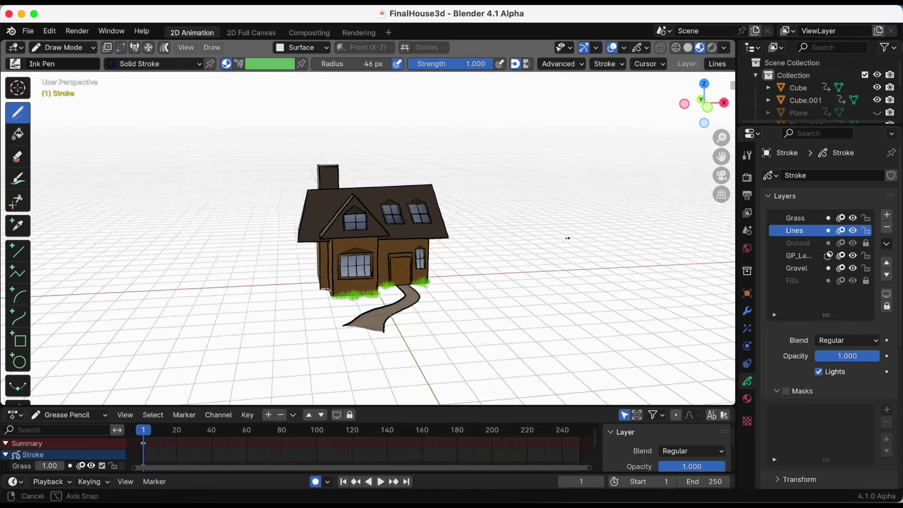
Step: Return to Object Mode and deselect everything
drag(720, 158, 625, 154)
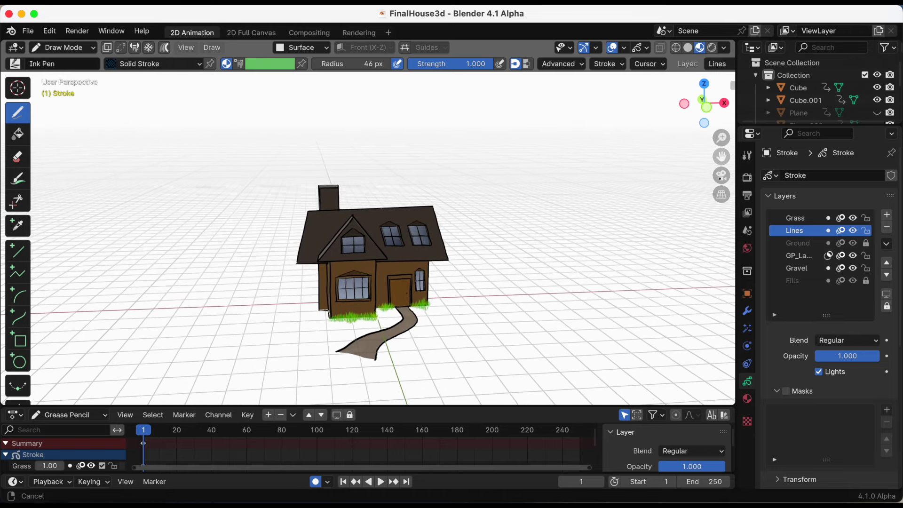
scroll(626, 154, up, 2)
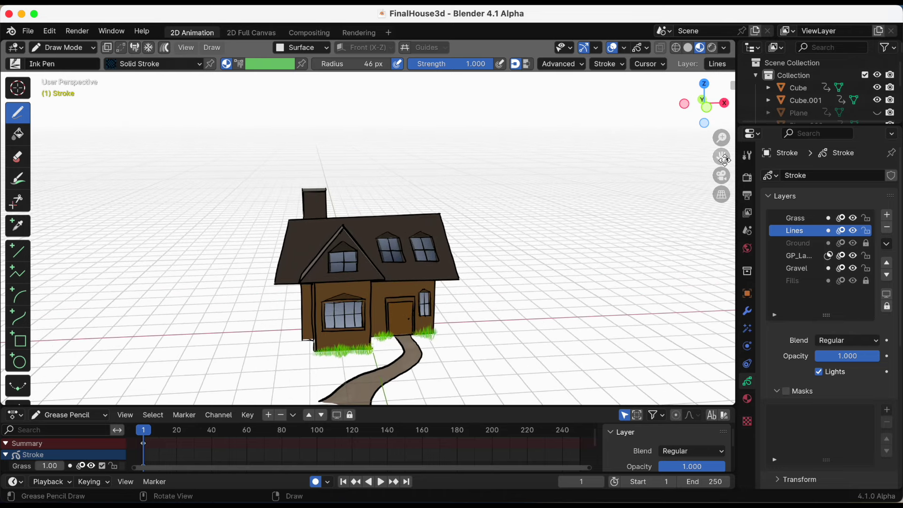
drag(725, 159, 724, 141)
mouse_move(782, 124)
mouse_down()
mouse_move(782, 221)
mouse_move(782, 195)
mouse_up()
click(64, 47)
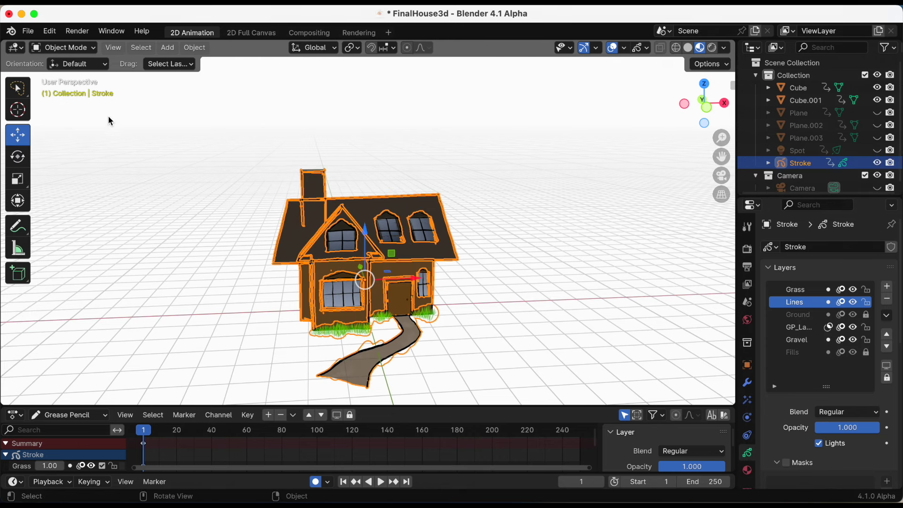
click(141, 47)
click(143, 75)
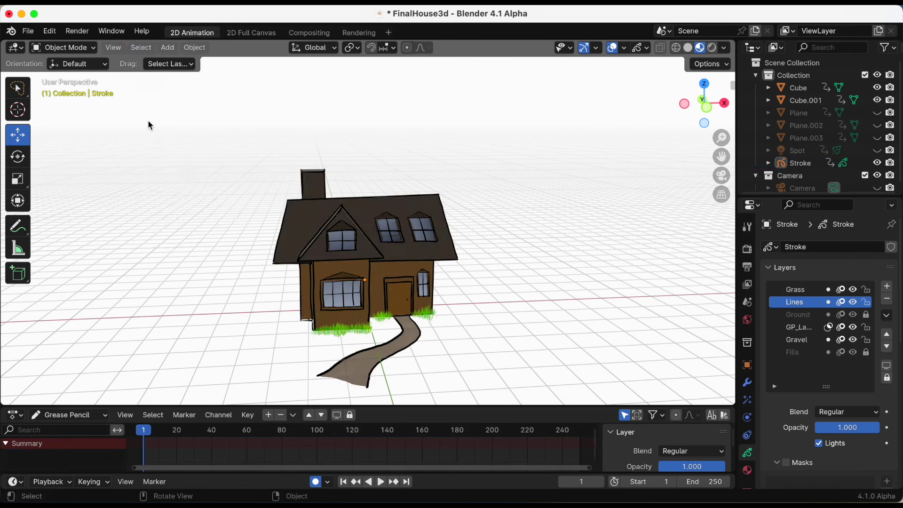
Step: Add a blank grease pencil object and rename it Smoke
key(shift+a)
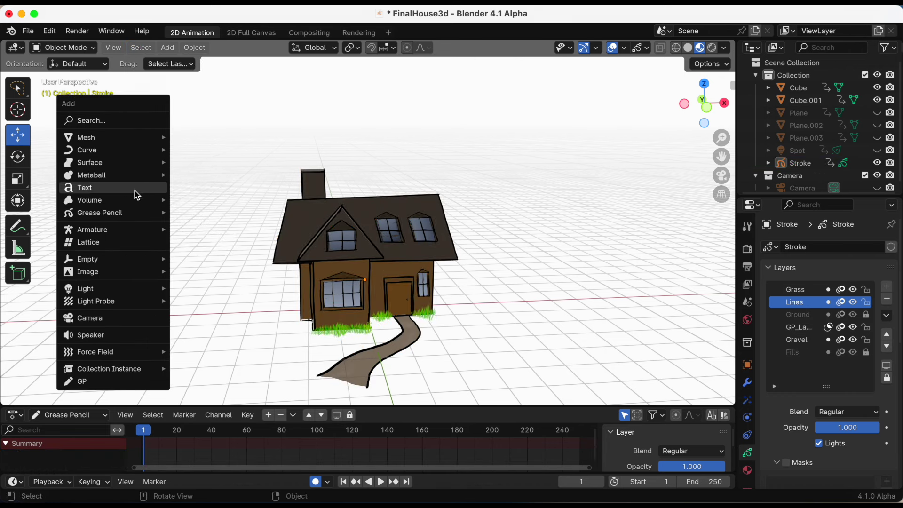
mouse_move(100, 213)
click(193, 214)
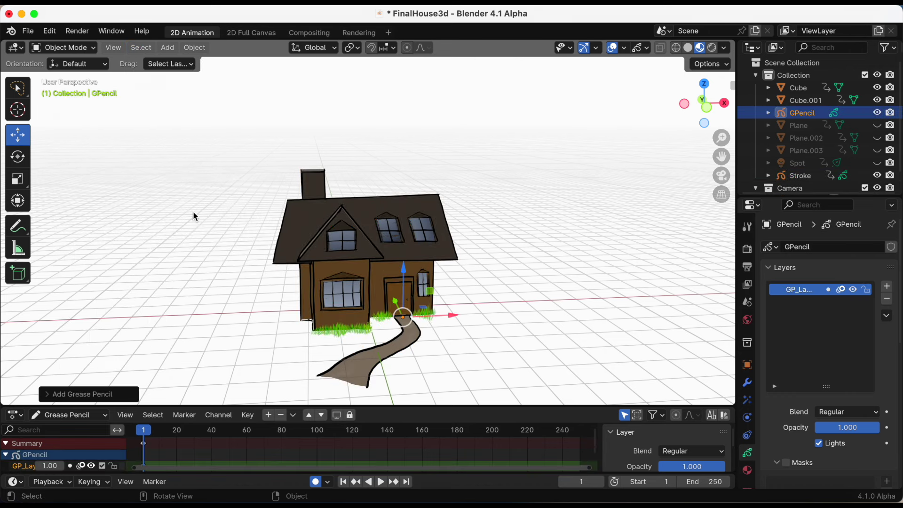
double_click(802, 113)
text(Smoke)
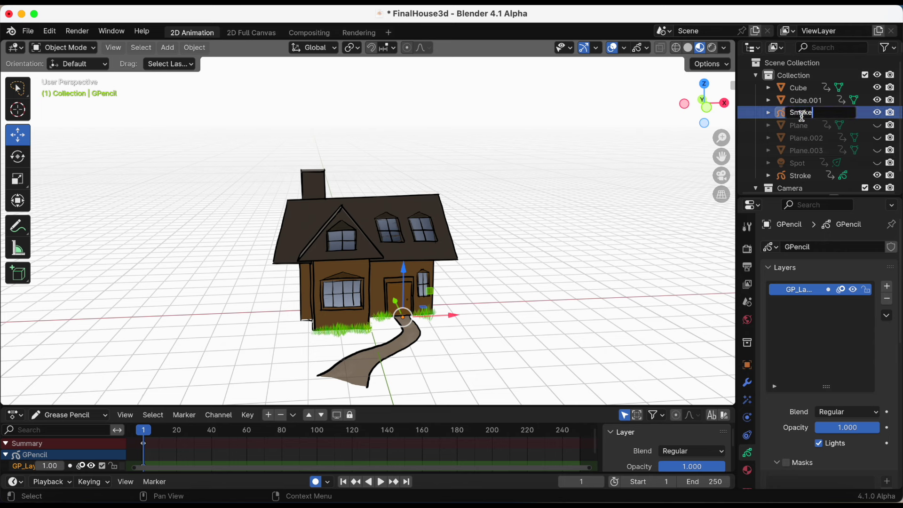
key(Return)
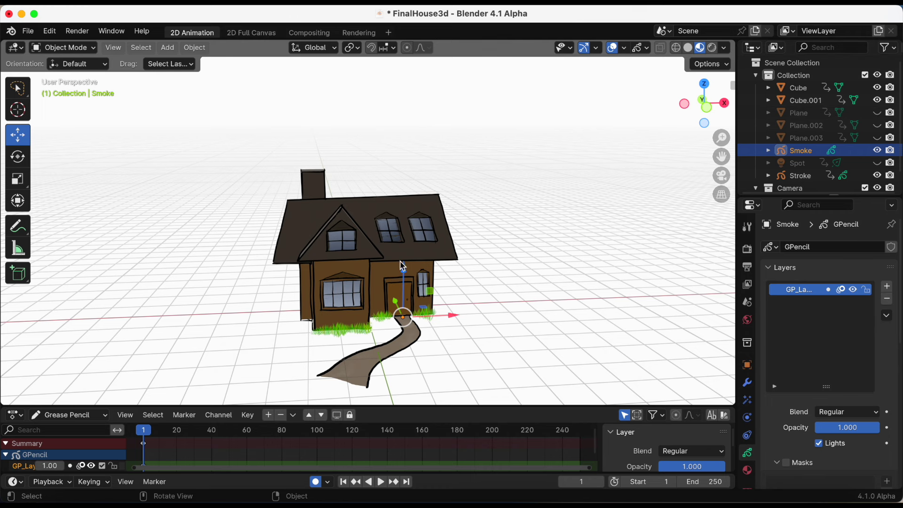
scroll(523, 239, up, 2)
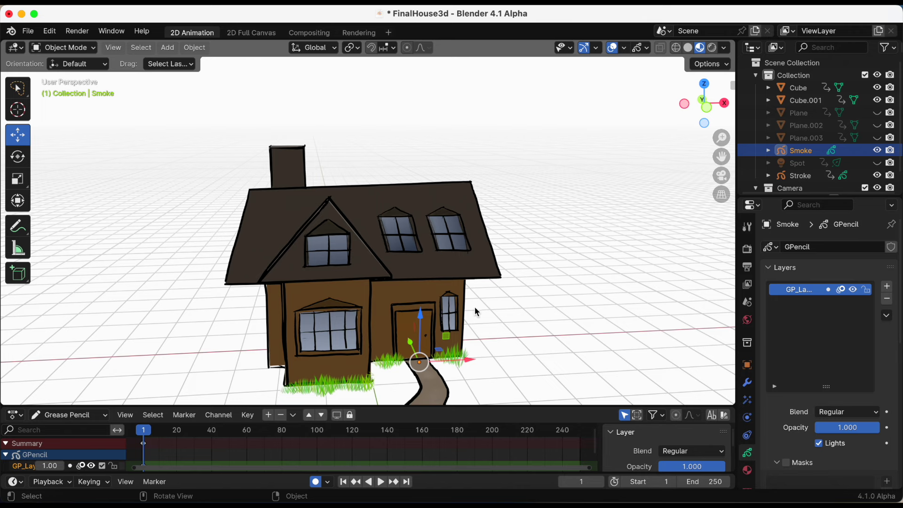
scroll(603, 278, down, 1)
scroll(603, 277, down, 1)
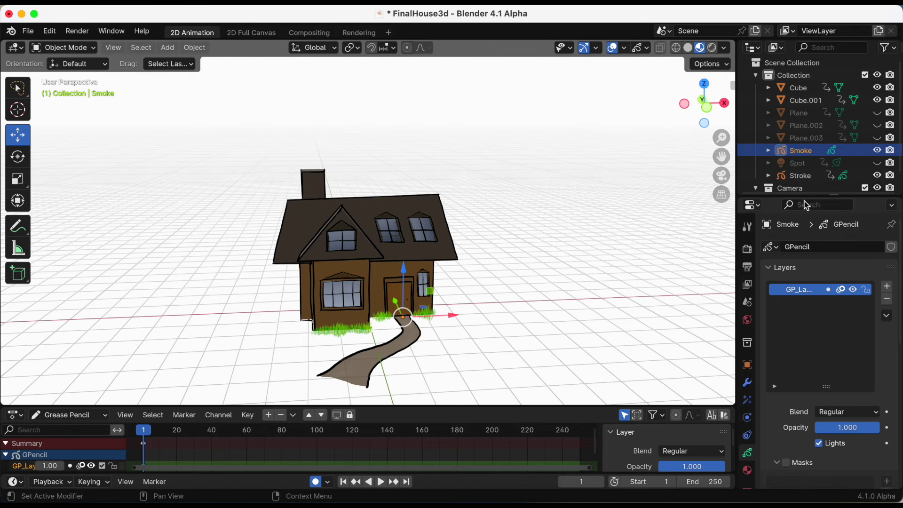
drag(804, 196, 804, 136)
scroll(818, 94, down, 3)
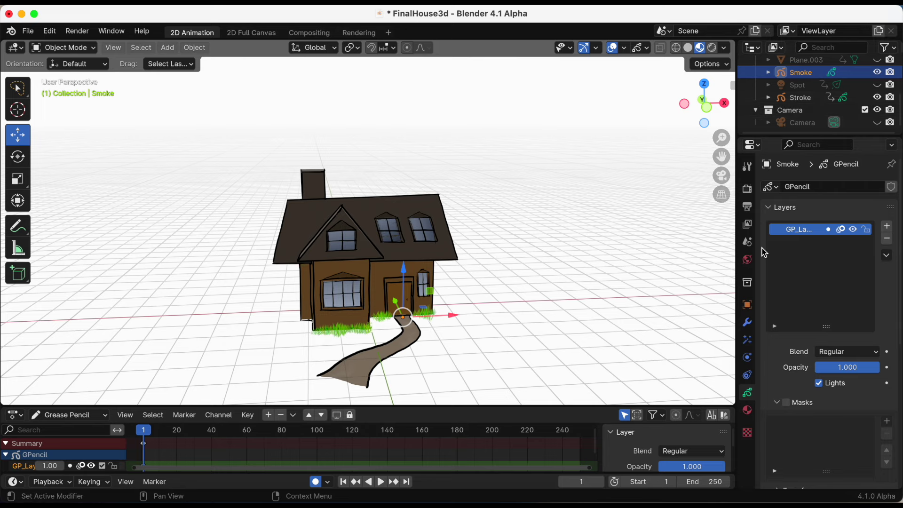
mouse_move(492, 252)
middle_down()
mouse_move(503, 290)
mouse_move(503, 249)
middle_up()
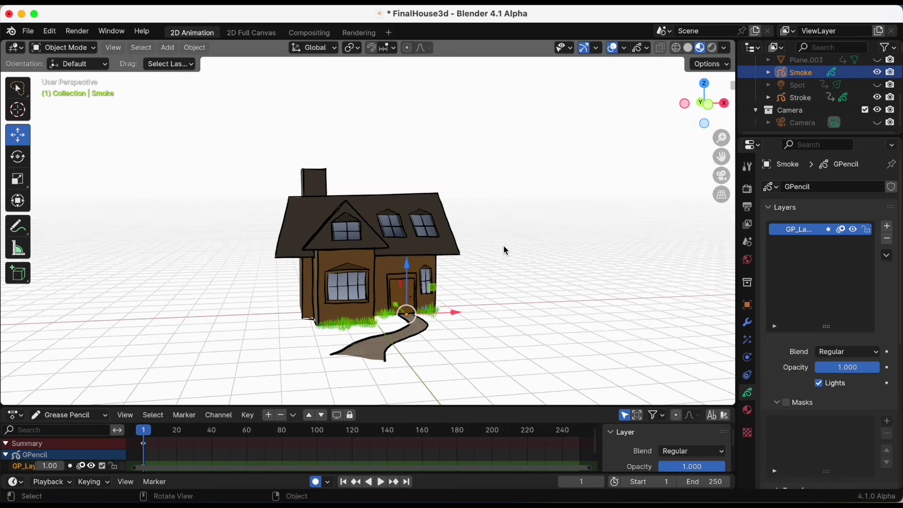
click(77, 57)
Step: Put Smoke in Draw Mode with strokes placed at the 3D Cursor, and save
click(77, 104)
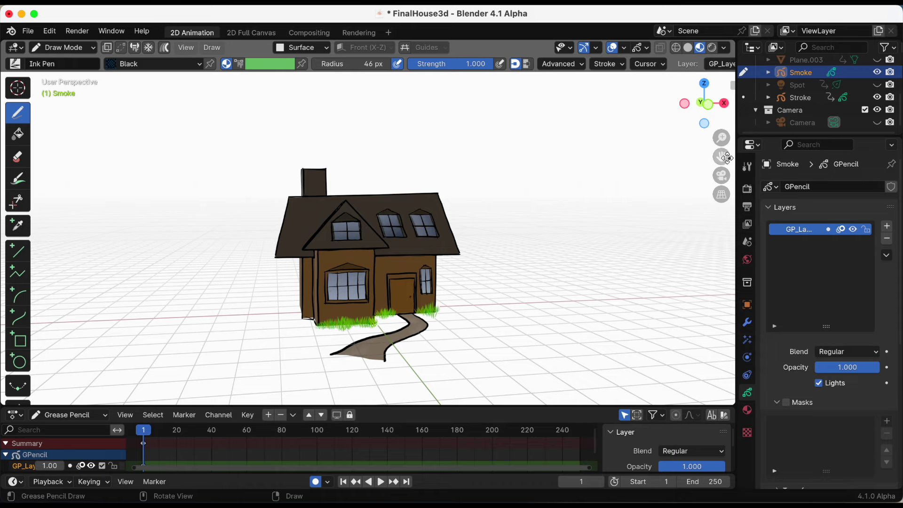
drag(728, 157, 638, 158)
mouse_move(362, 143)
middle_down()
mouse_move(377, 186)
mouse_move(343, 219)
middle_up()
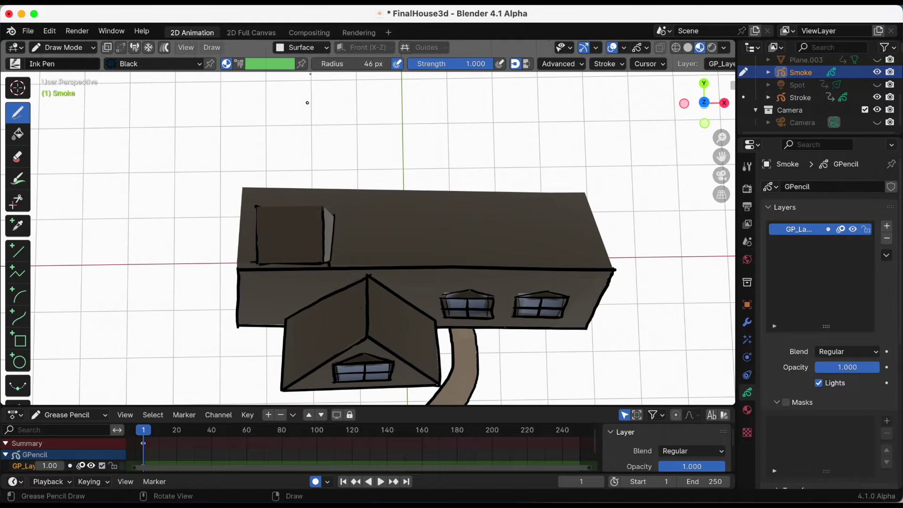
click(312, 49)
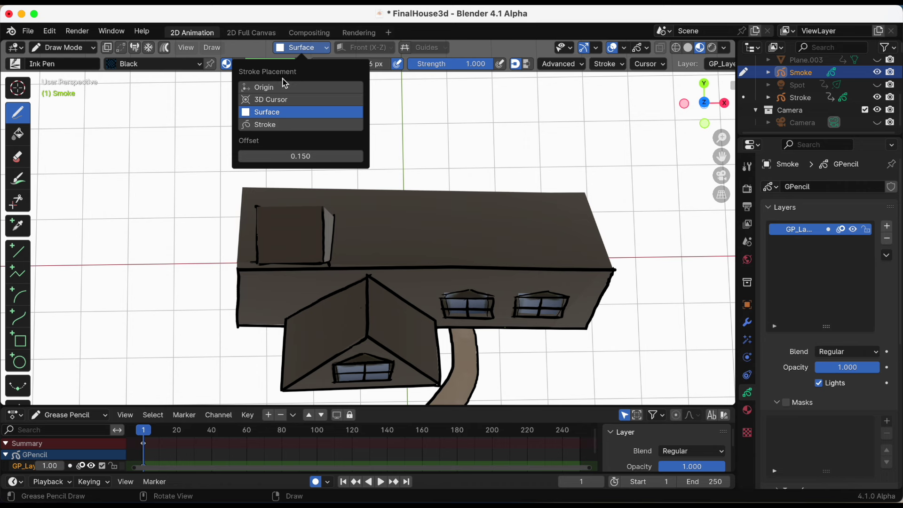
click(278, 100)
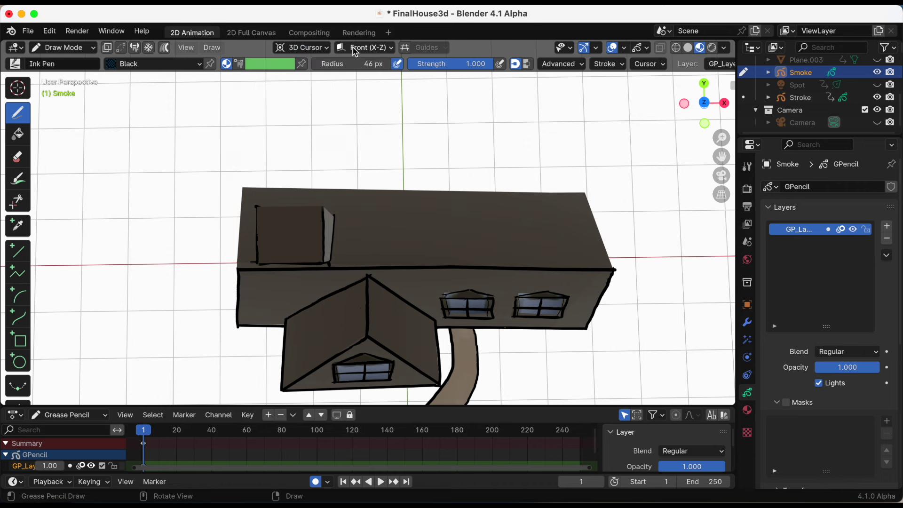
key(ctrl+s)
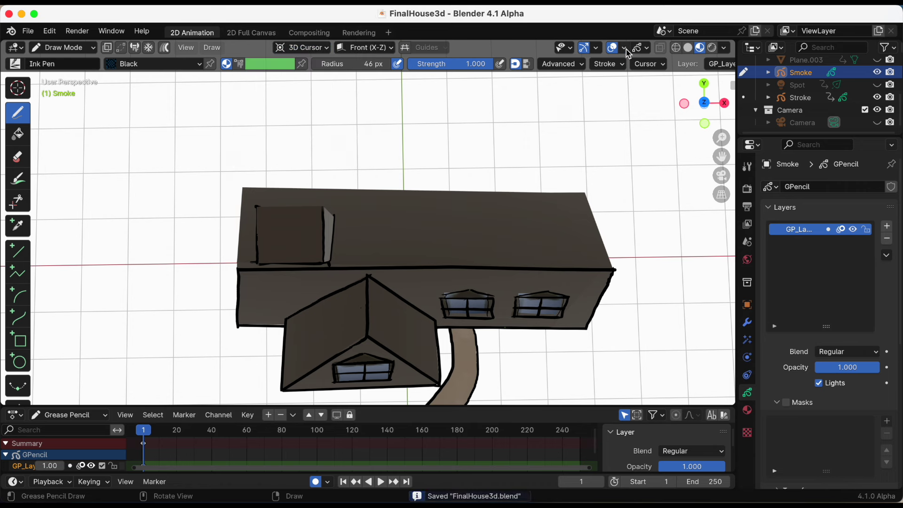
Step: Frame the whole house front-on in the viewport and save again
click(625, 48)
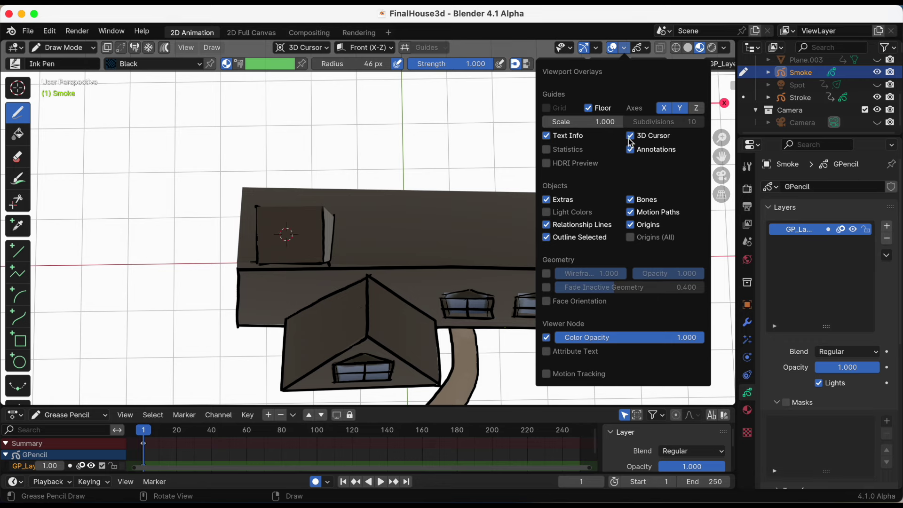
mouse_move(389, 198)
middle_down()
mouse_move(397, 75)
mouse_move(382, 102)
middle_up()
scroll(418, 143, down, 5)
middle_drag(417, 143, 420, 130)
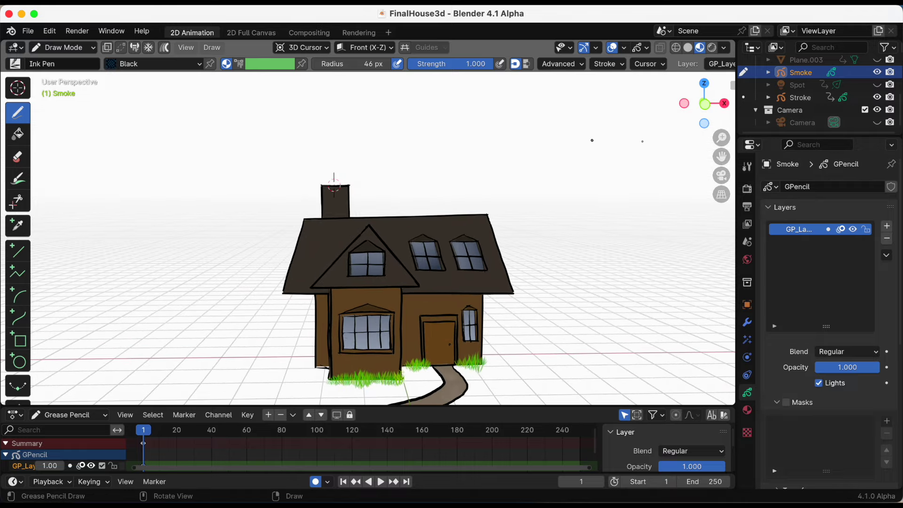
drag(722, 156, 724, 160)
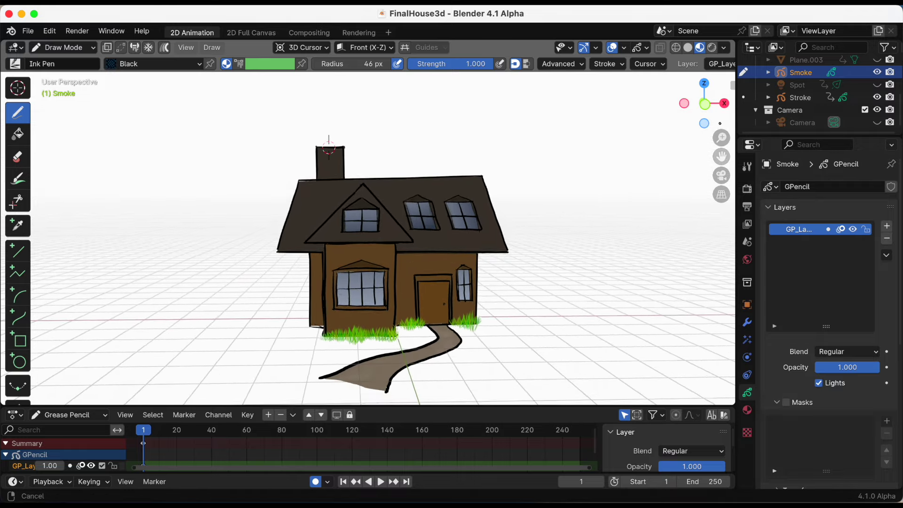
key(ctrl+s)
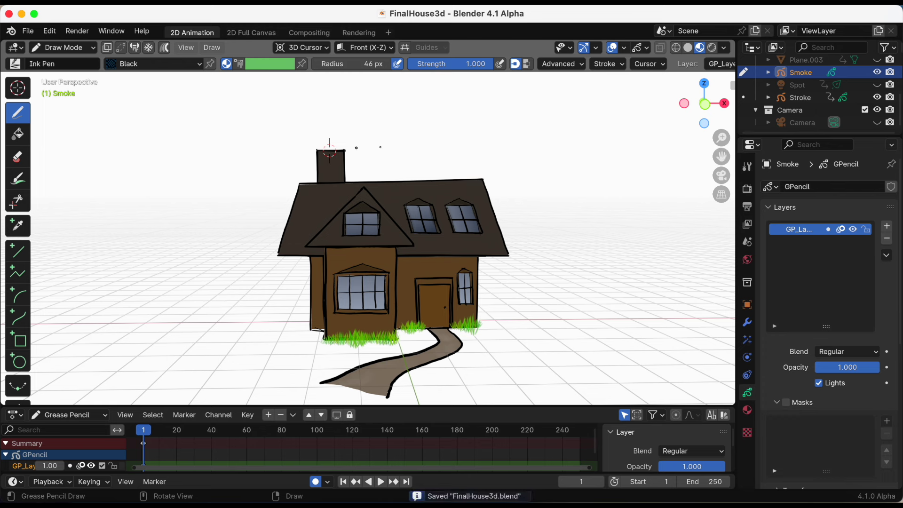
click(747, 259)
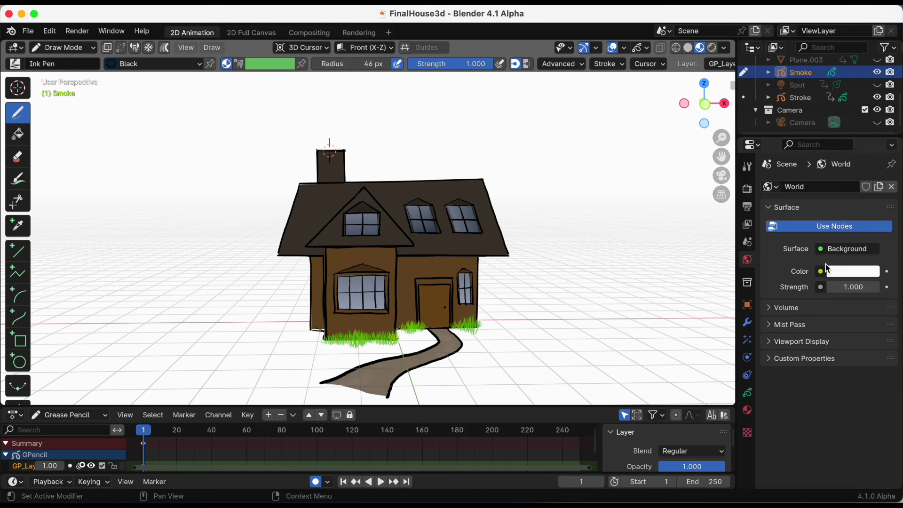
Step: Set the World background colour to light blue
click(844, 248)
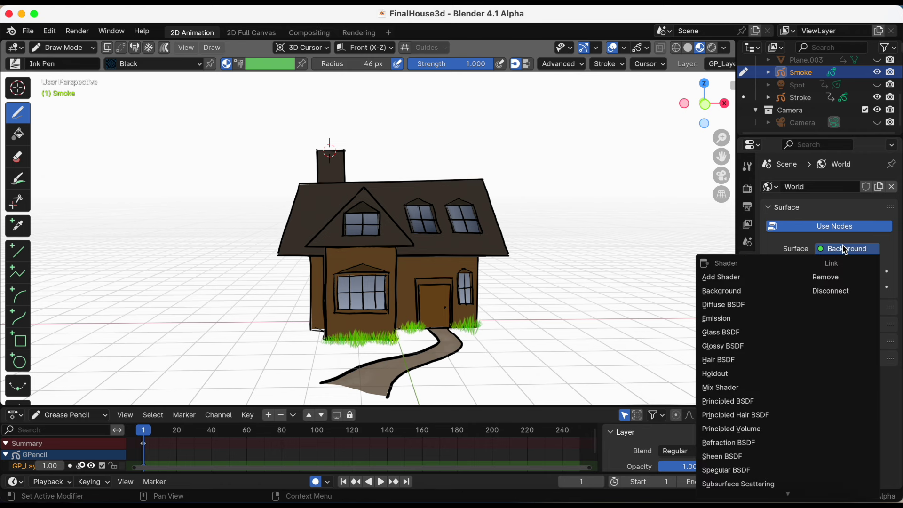
click(844, 250)
click(848, 277)
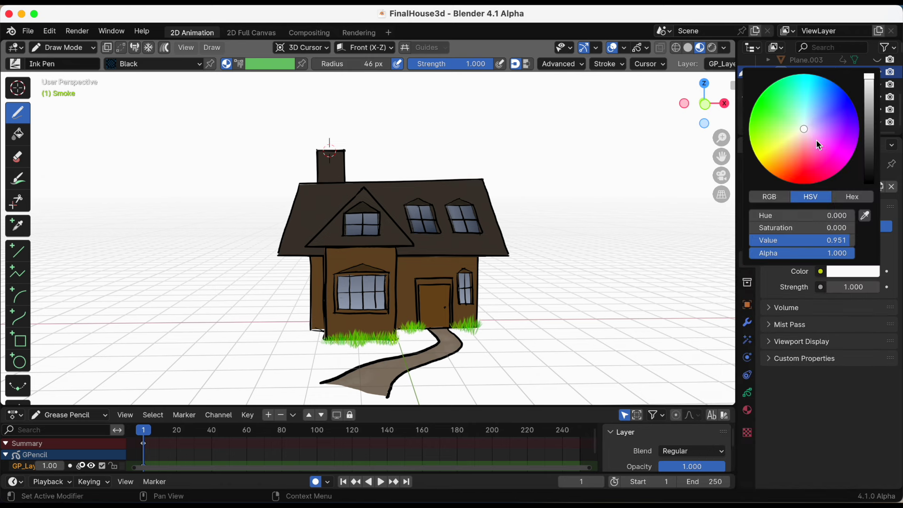
drag(804, 127, 808, 119)
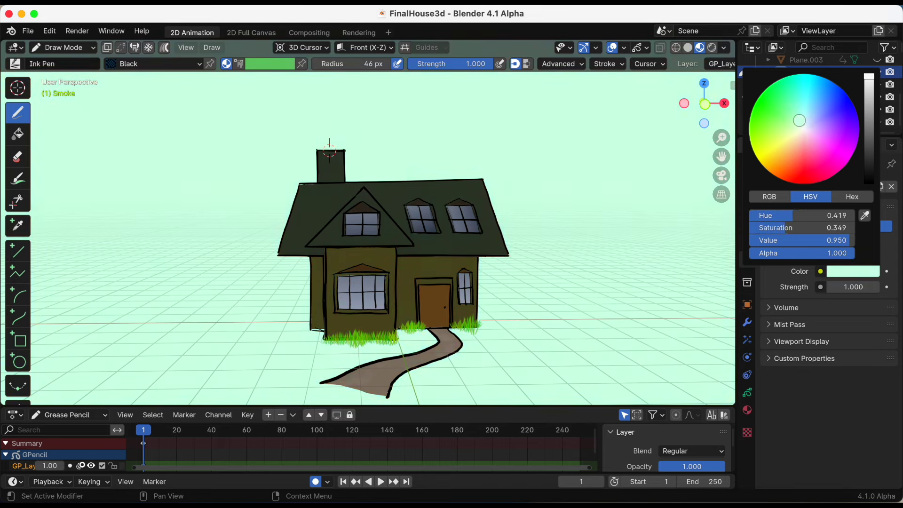
drag(808, 120, 807, 119)
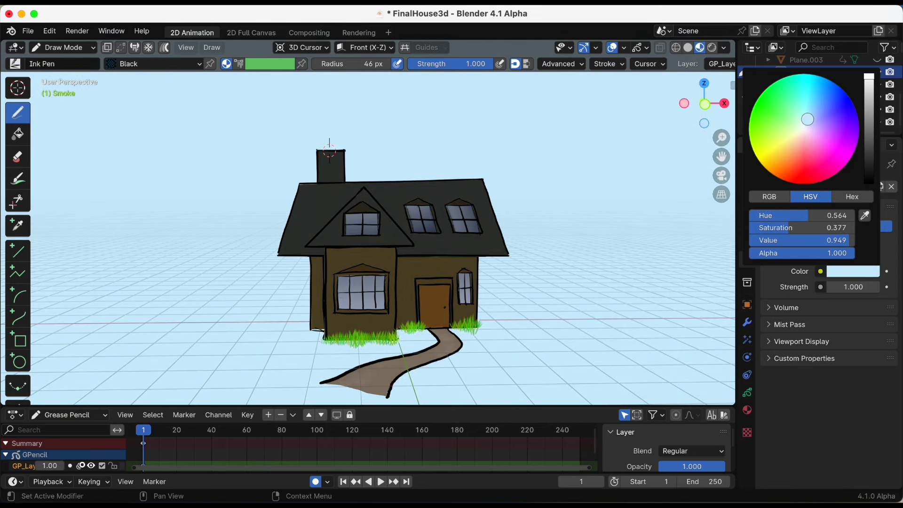
middle_drag(662, 207, 660, 209)
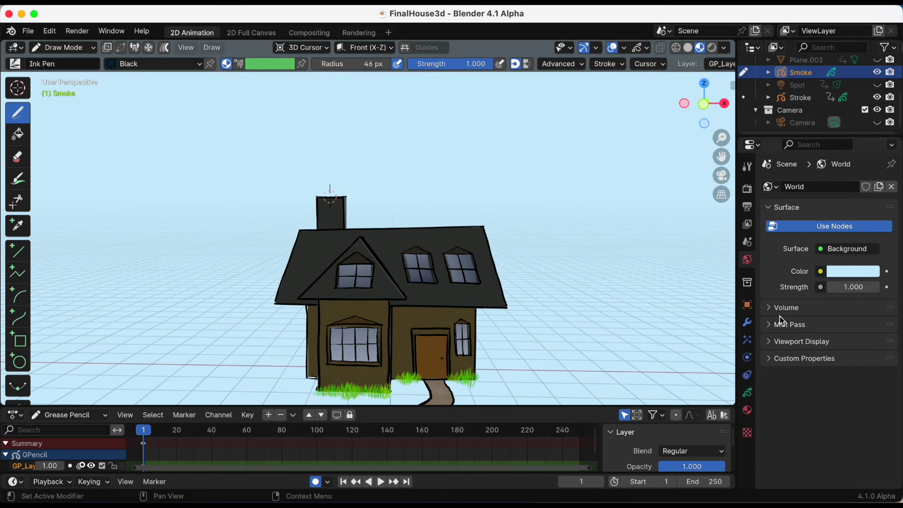
Step: Choose the tex_cloud_1 brush and pick a lighter brush colour
click(747, 393)
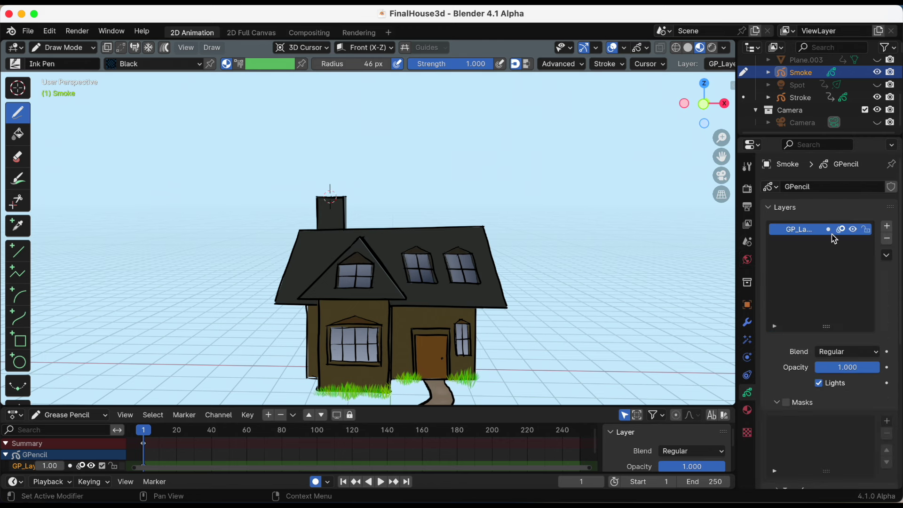
drag(829, 327, 829, 339)
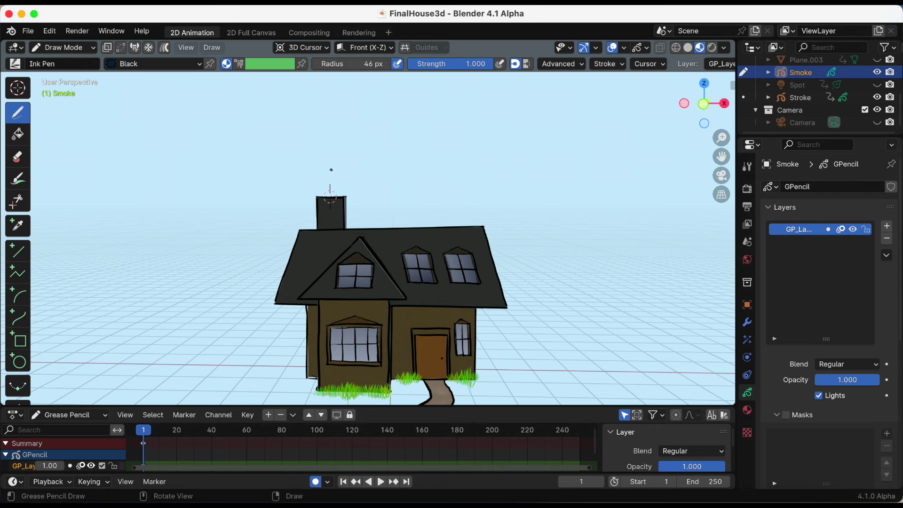
click(16, 64)
scroll(383, 193, down, 1)
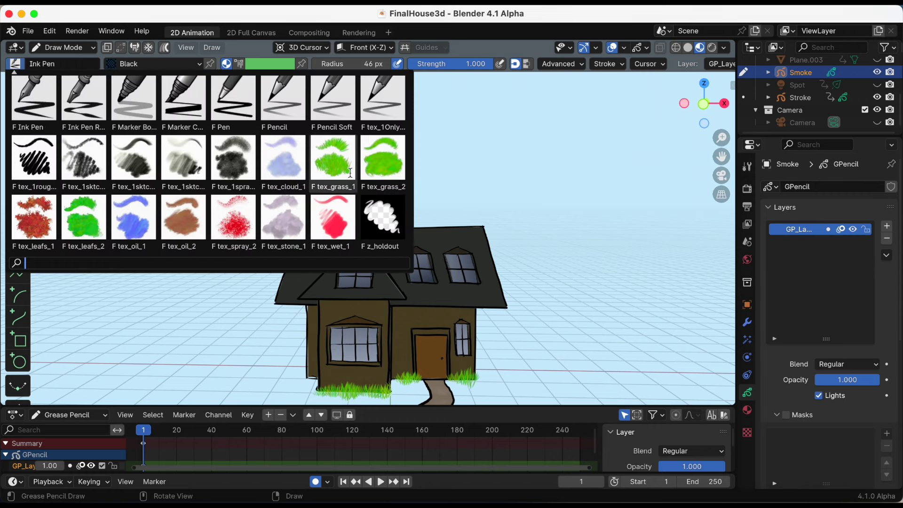
click(290, 165)
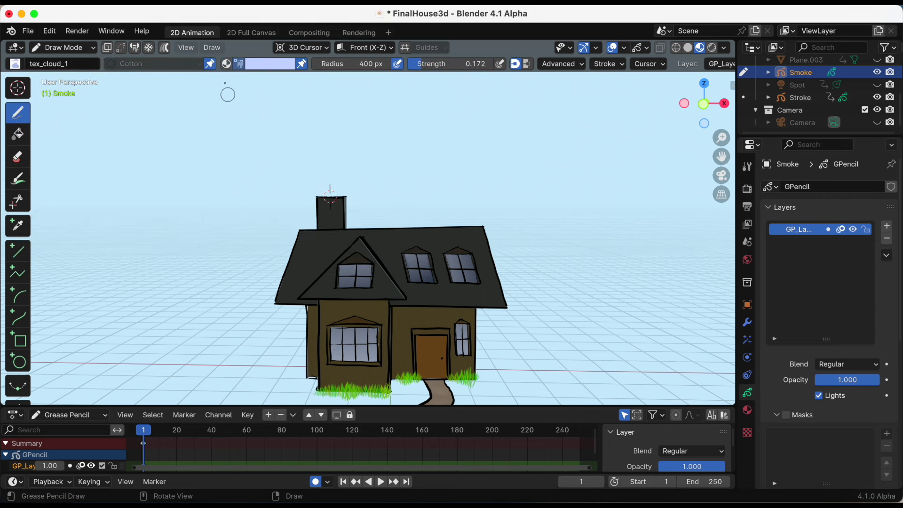
click(253, 66)
click(270, 111)
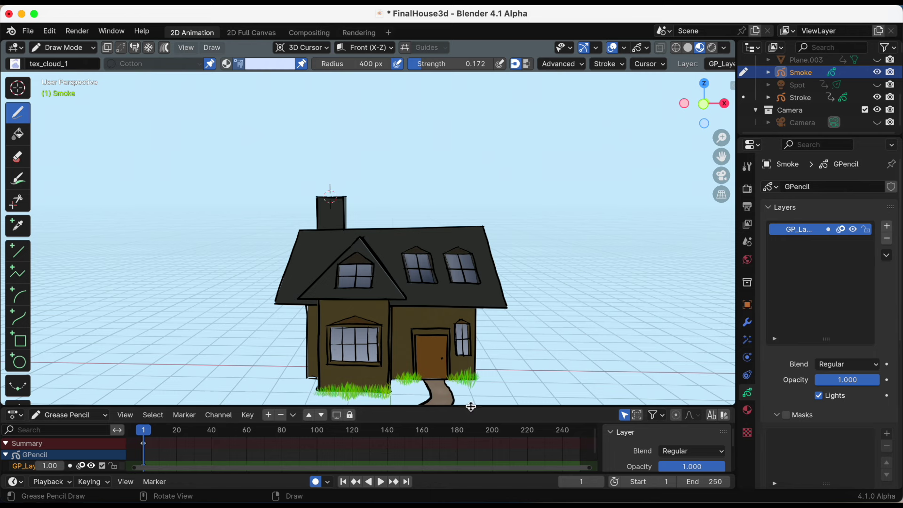
Step: Enlarge and zoom the timeline, save, and pan the house lower in view
drag(473, 406, 473, 384)
mouse_move(587, 467)
mouse_down()
mouse_move(161, 456)
mouse_move(160, 468)
mouse_move(173, 469)
mouse_up()
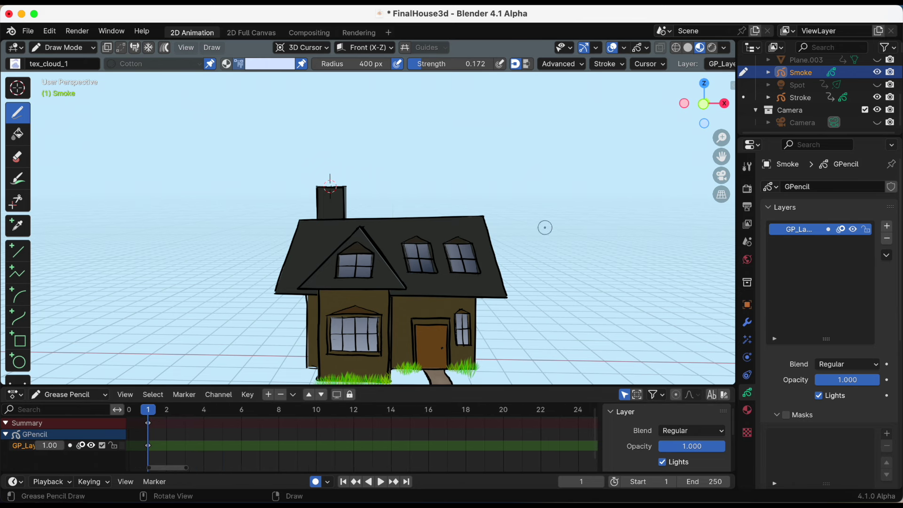
key(super+s)
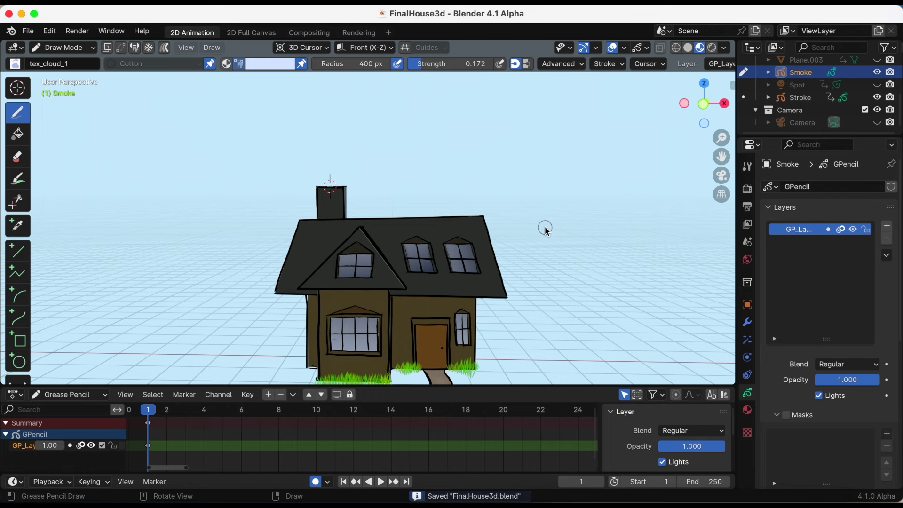
drag(721, 157, 722, 167)
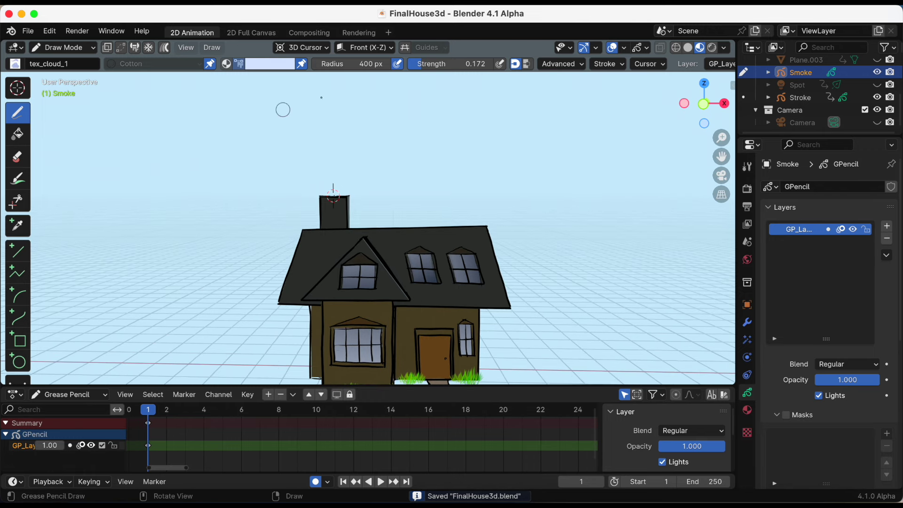
Step: Set the cloud brush to 850 px radius and 0.150 strength
drag(451, 64, 442, 64)
key(f)
click(364, 157)
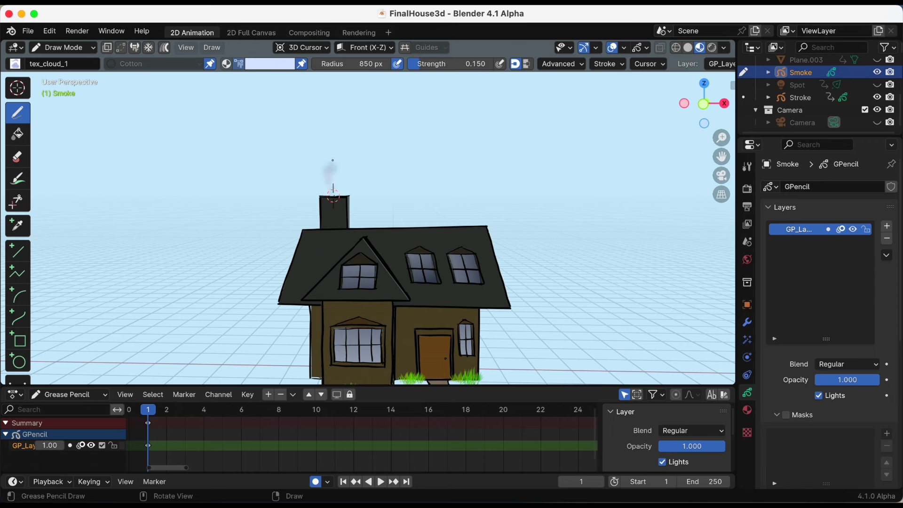
Step: Paint cloud smoke strokes rising from the chimney, then move the playhead to frame 3
drag(334, 135, 331, 103)
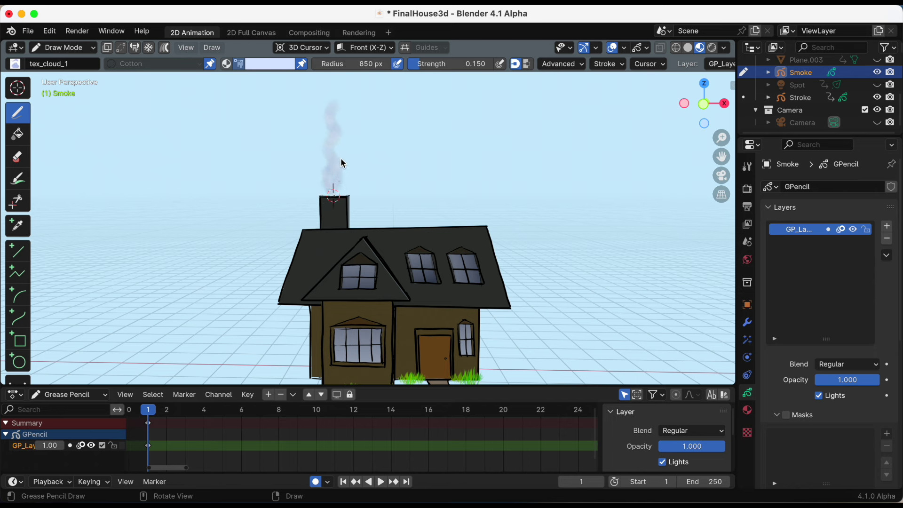
mouse_move(341, 145)
mouse_down()
mouse_move(342, 100)
mouse_move(332, 103)
mouse_move(326, 177)
mouse_move(343, 184)
mouse_up()
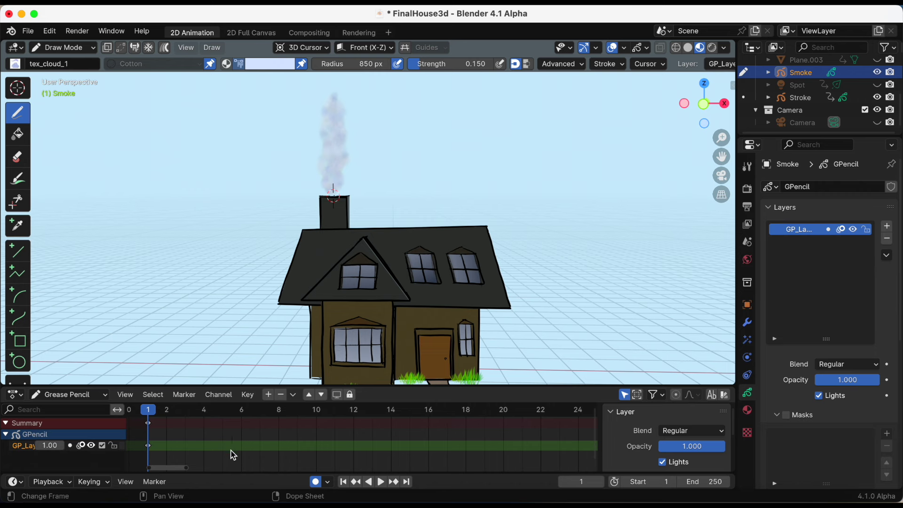
drag(187, 467, 167, 472)
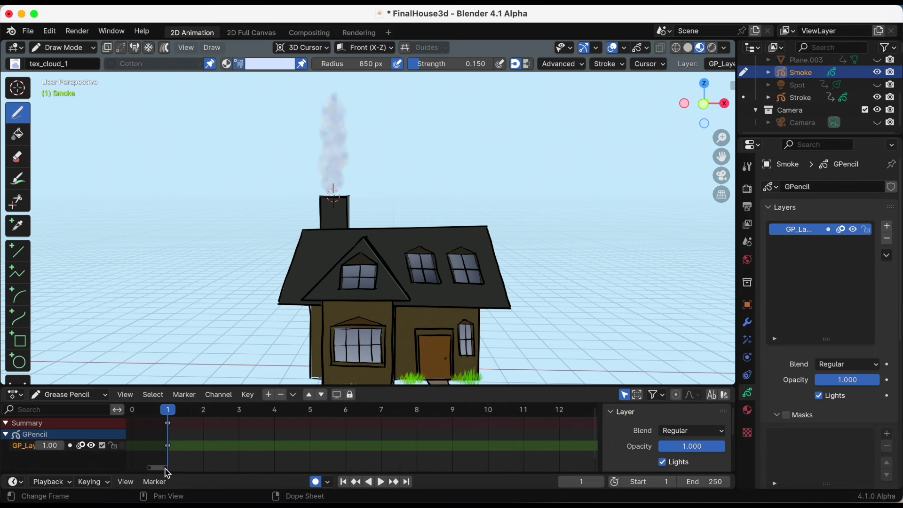
drag(172, 419, 243, 422)
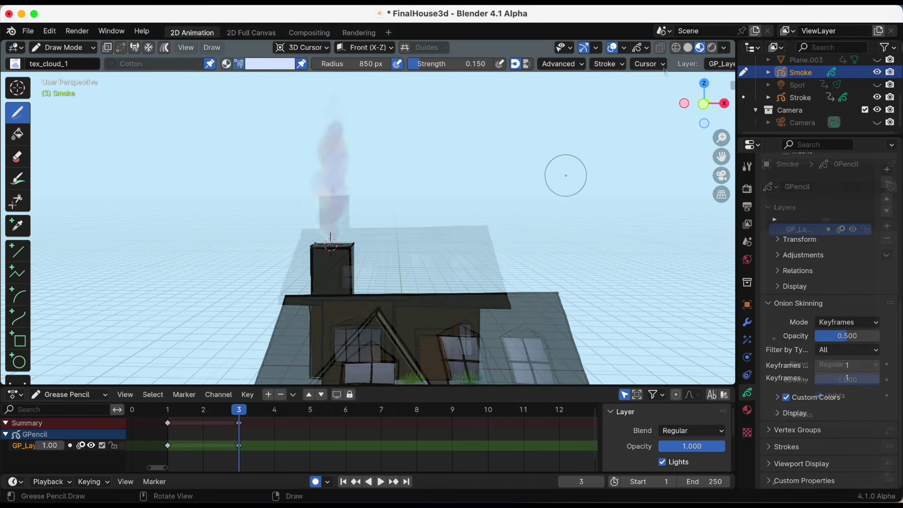
Step: Turn on grease pencil onion skinning, save, and enlarge the cloud brush to 850 px
click(623, 49)
click(646, 48)
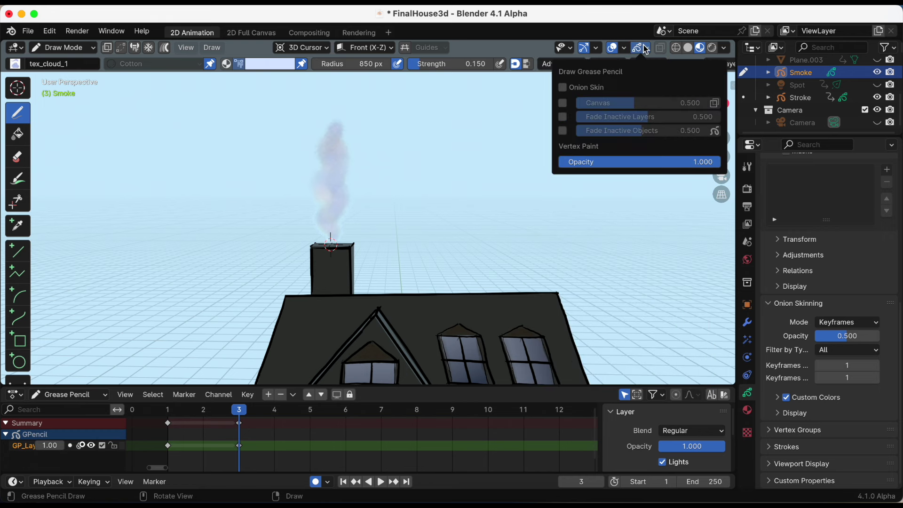
click(563, 89)
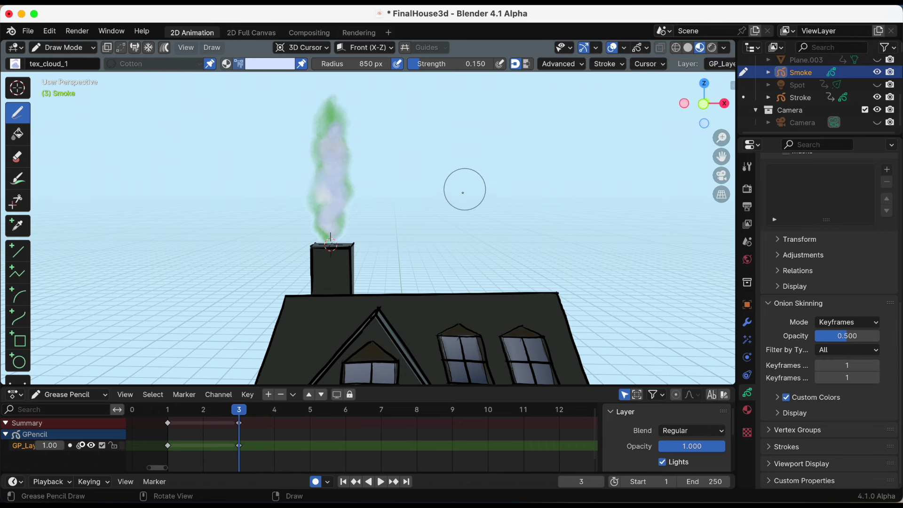
key(ctrl+s)
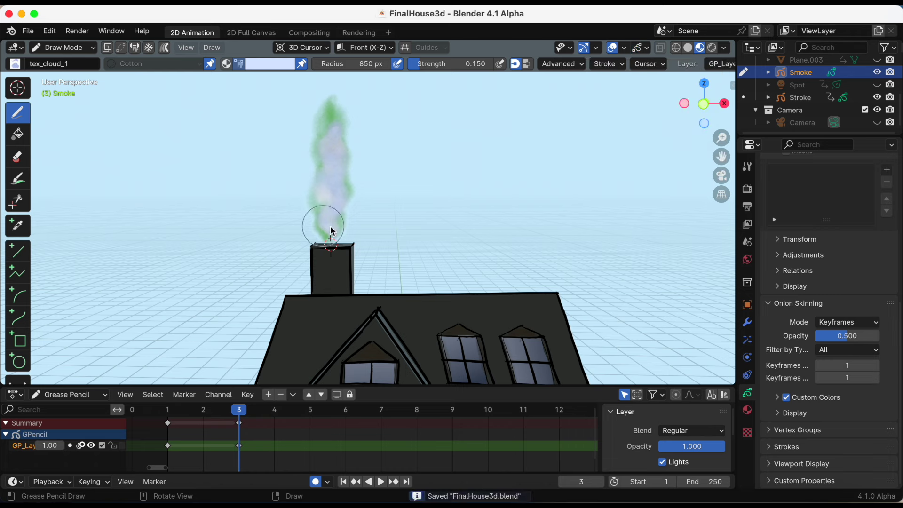
drag(365, 66, 376, 66)
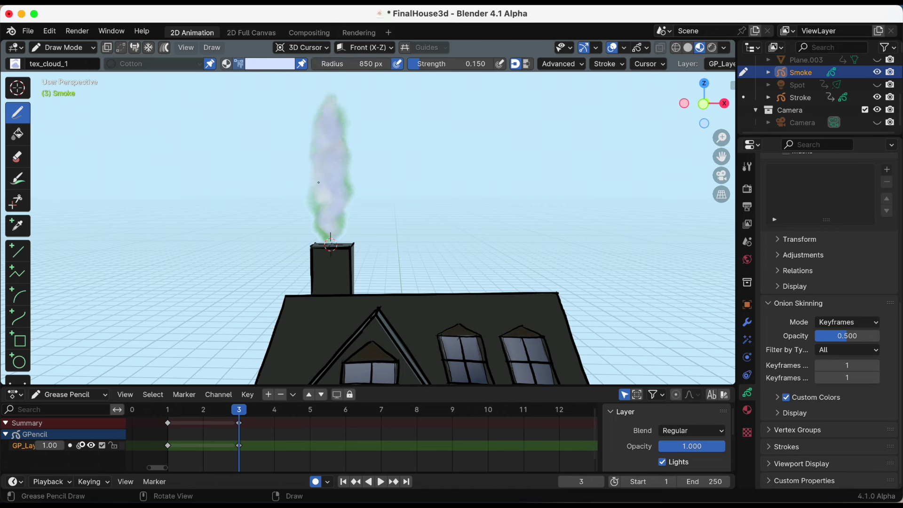
Step: Paint new cloud-brush smoke plumes above the chimney on every other frame from 3 to 11
key(Right)
key(Right)
scroll(313, 204, down, 3)
mouse_move(347, 221)
mouse_down()
mouse_move(345, 139)
mouse_move(343, 211)
mouse_up()
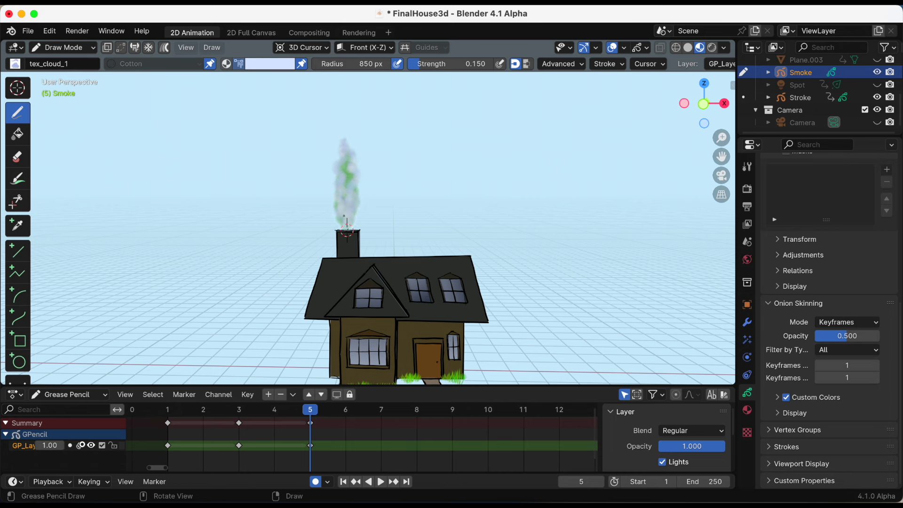
drag(344, 171, 345, 159)
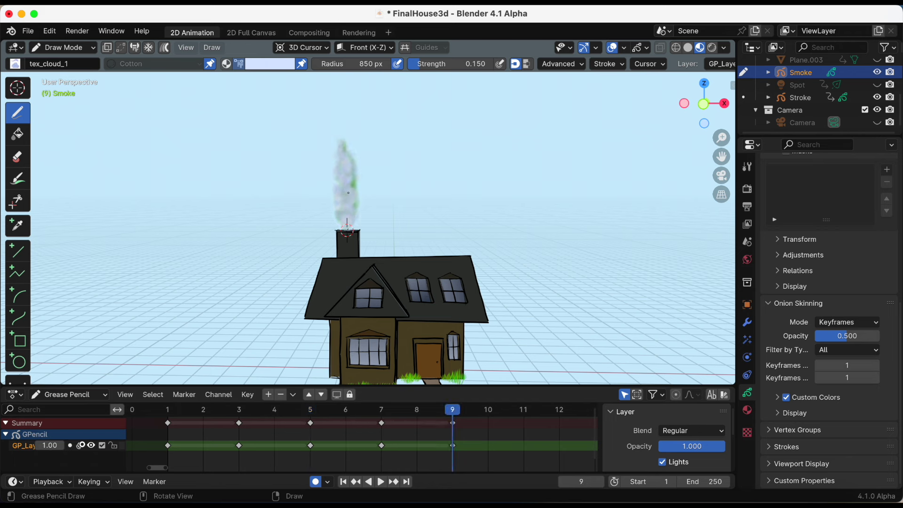
drag(347, 192, 349, 182)
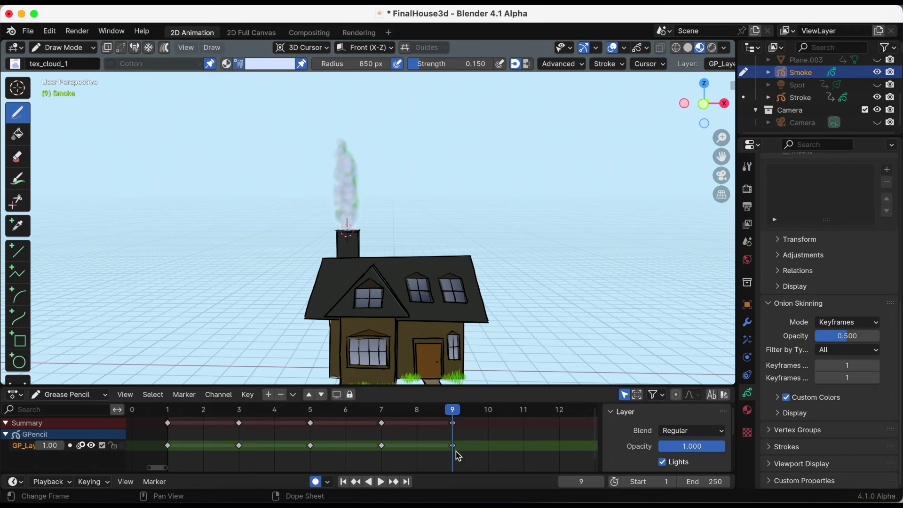
key(space)
key(space)
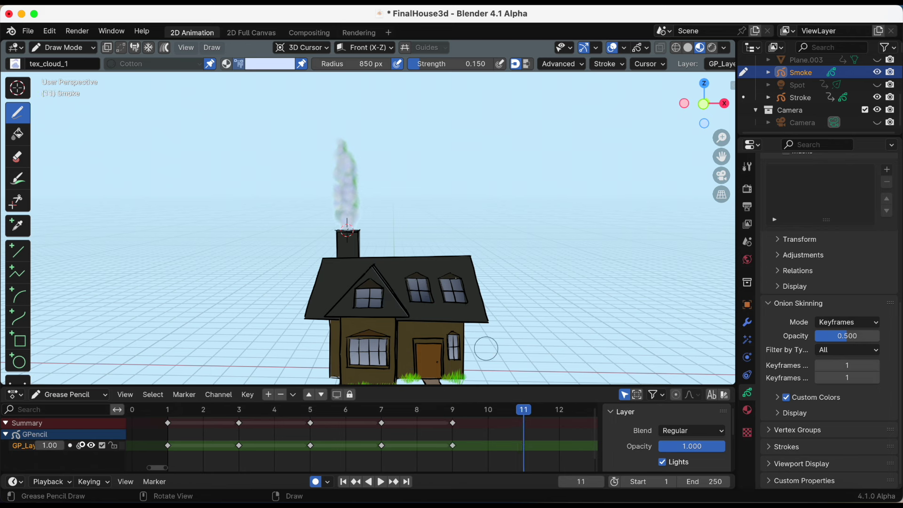
drag(342, 150, 341, 142)
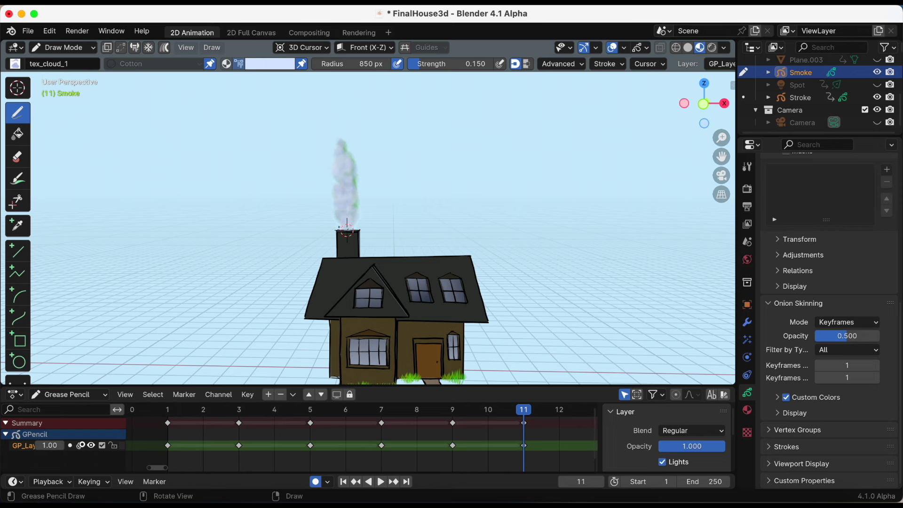
key(ctrl+z)
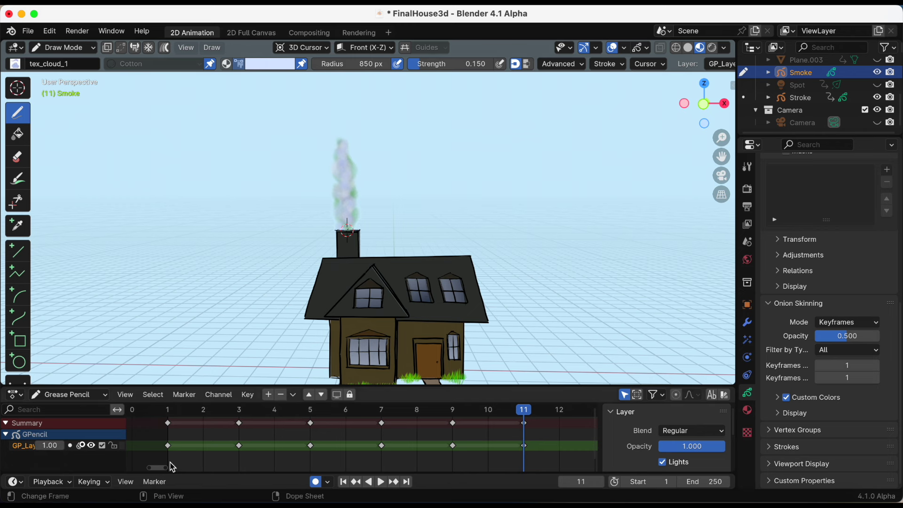
drag(165, 467, 258, 468)
Step: Preview the smoke, then move its keyframes out to frames 12, 25, 40, 51 and 65
click(343, 482)
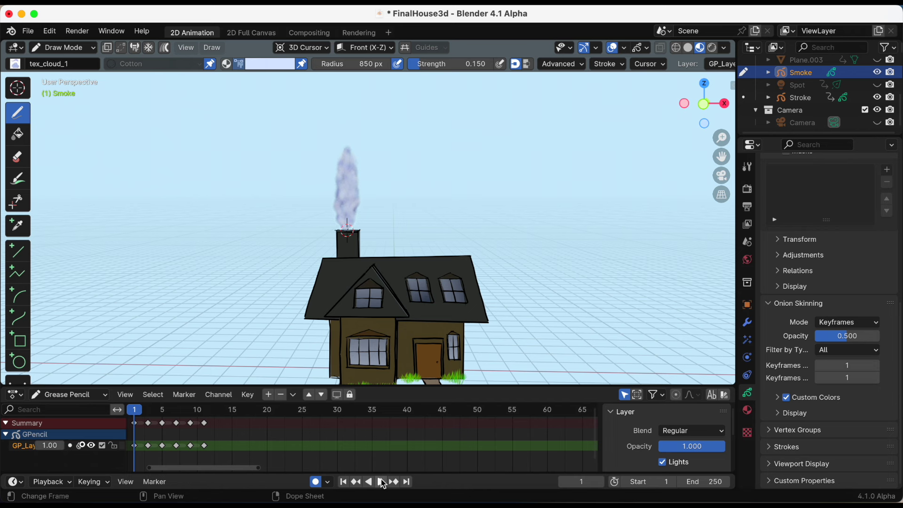
click(383, 484)
click(347, 481)
drag(205, 426, 583, 427)
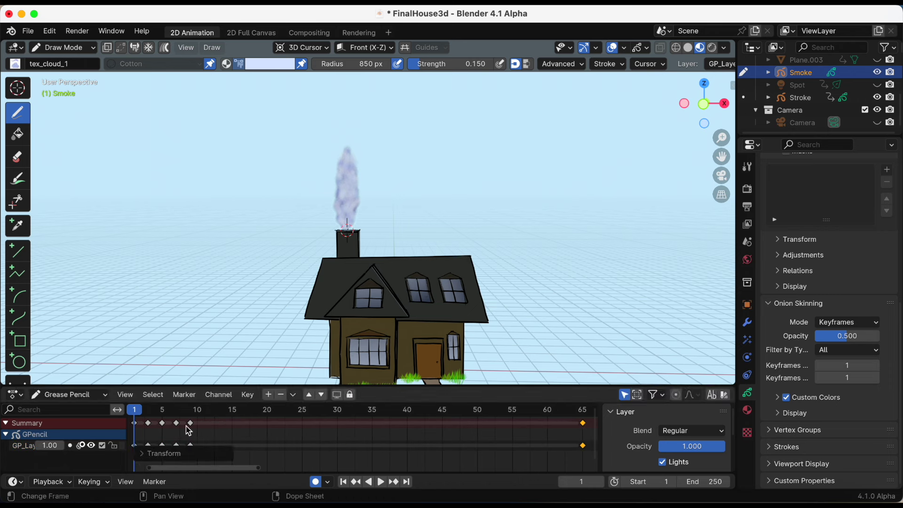
drag(191, 423, 491, 428)
mouse_move(177, 423)
mouse_down()
mouse_move(411, 426)
mouse_move(401, 426)
mouse_up()
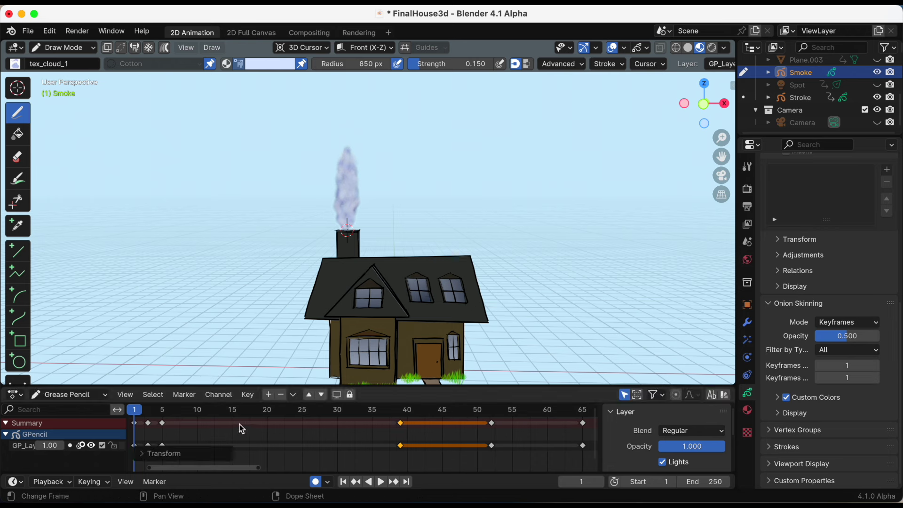
drag(165, 423, 302, 424)
drag(148, 424, 218, 424)
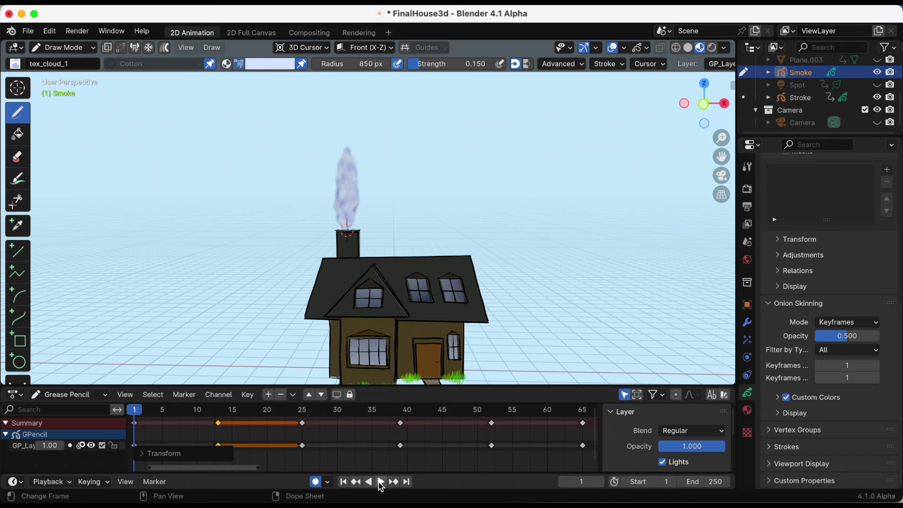
Step: Play back the slowed-down smoke animation and select all the smoke keyframes
click(380, 482)
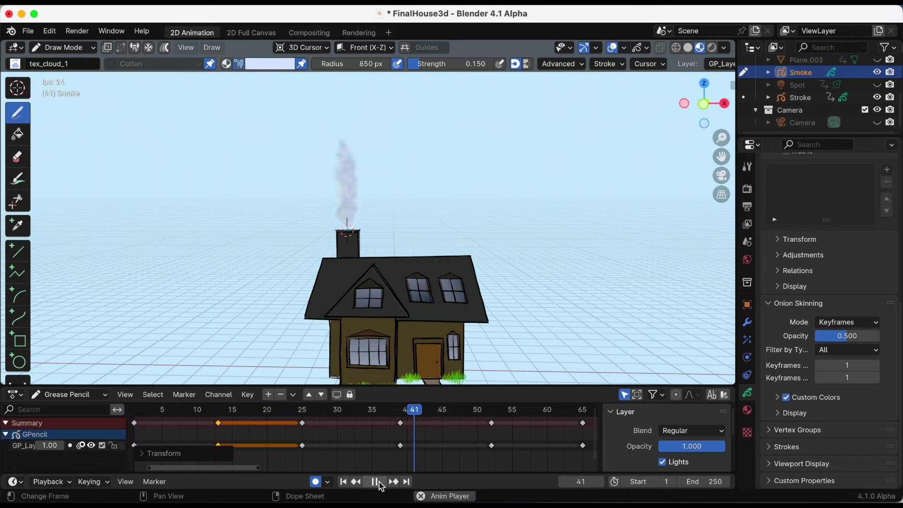
click(379, 481)
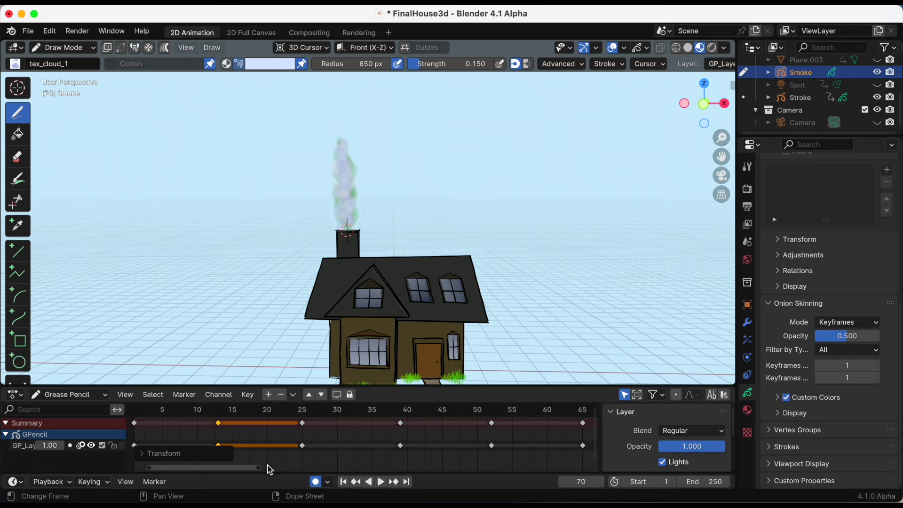
drag(261, 467, 432, 470)
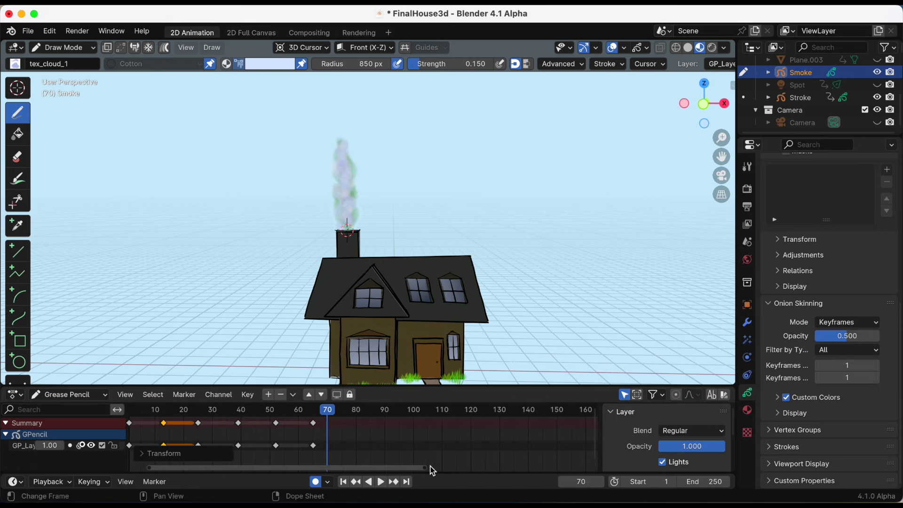
drag(341, 432, 125, 423)
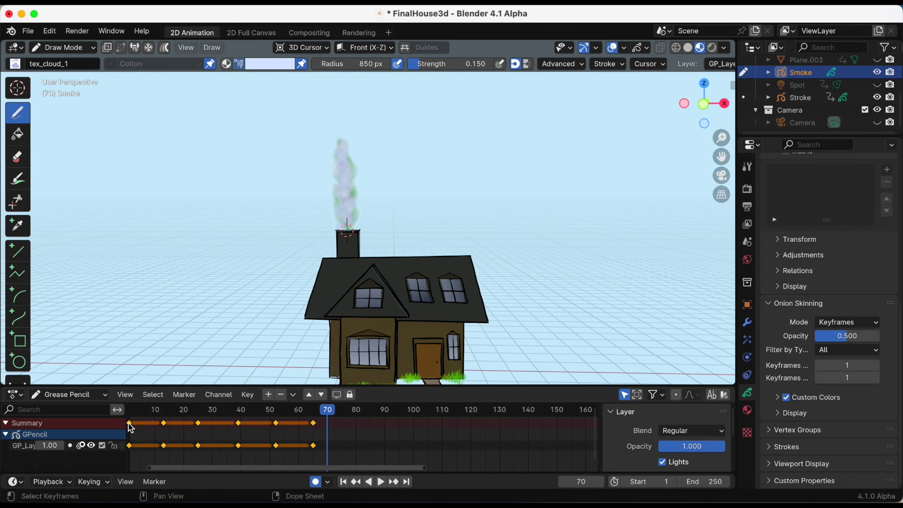
Step: Duplicate the smoke keyframes and place the copy after frame 65
key(g)
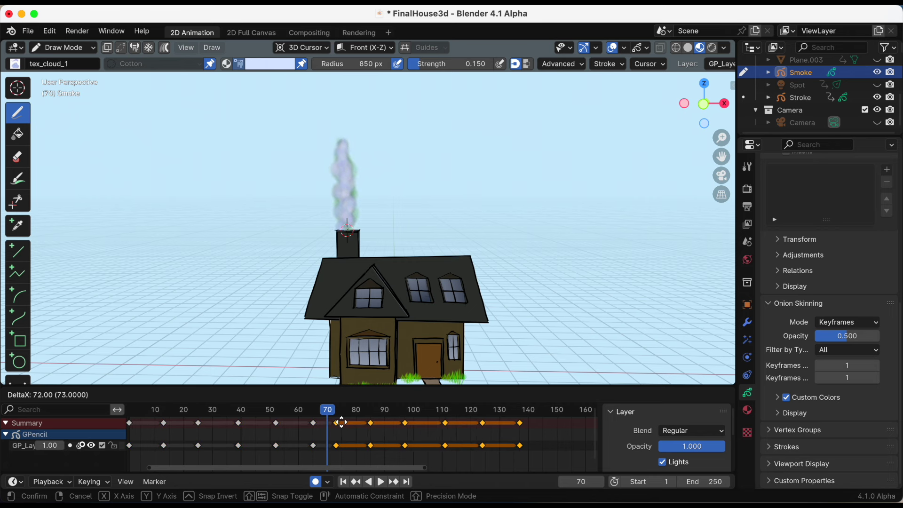
click(364, 423)
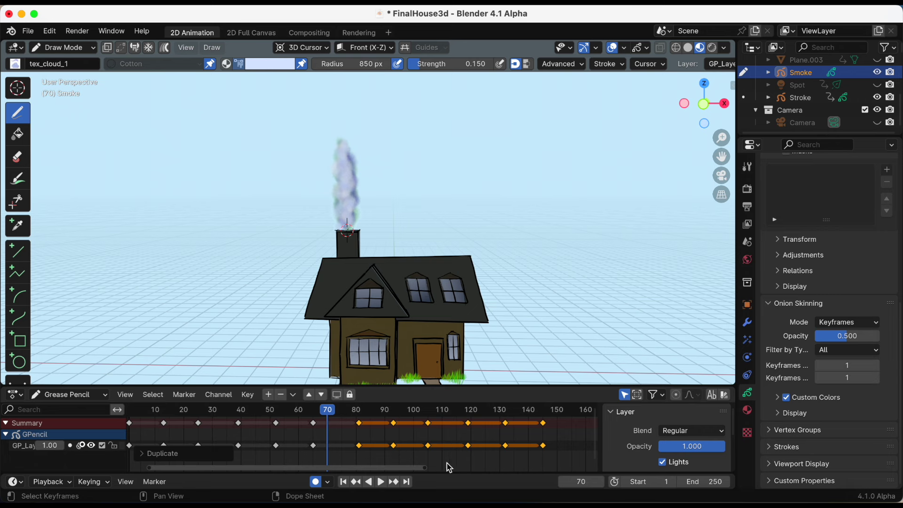
drag(424, 470, 779, 473)
drag(211, 410, 144, 413)
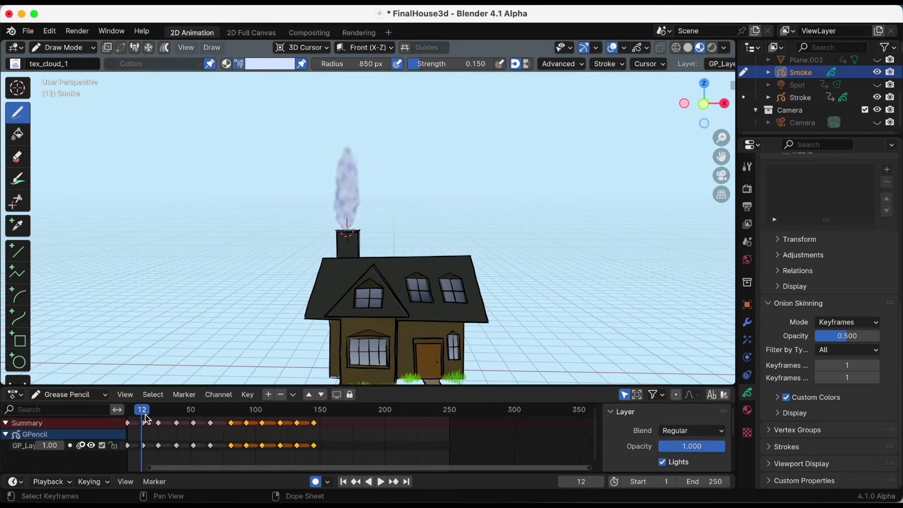
drag(214, 471, 202, 470)
Step: Duplicate the whole keyframe sequence again, extending the smoke loop toward frame 300
key(shift+Left)
key(a)
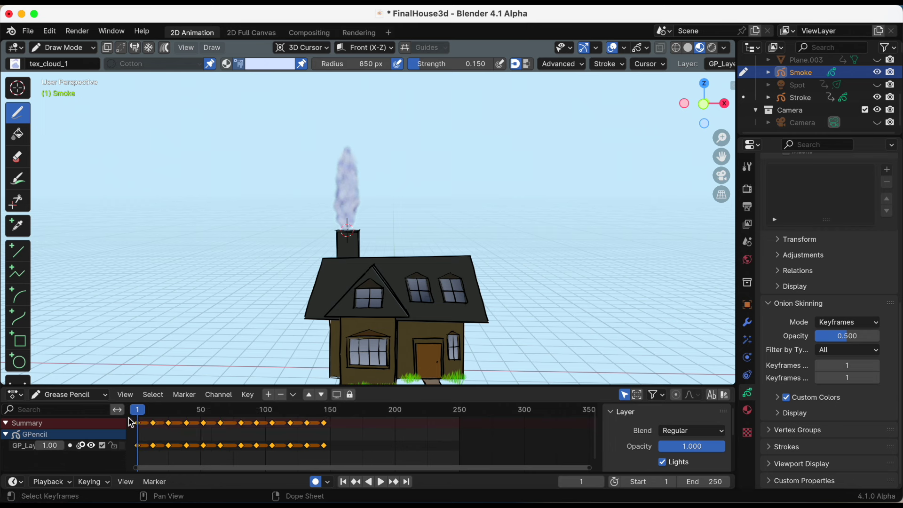
drag(140, 422, 343, 423)
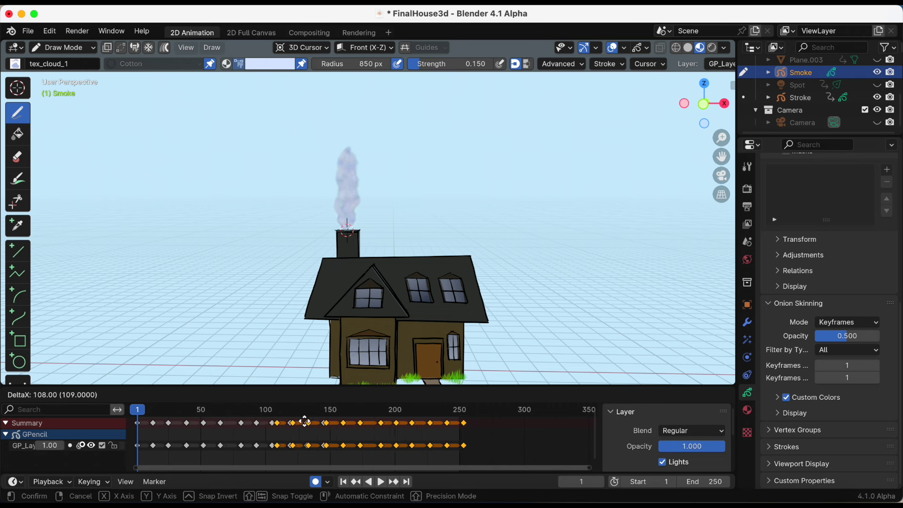
drag(343, 423, 347, 423)
click(347, 424)
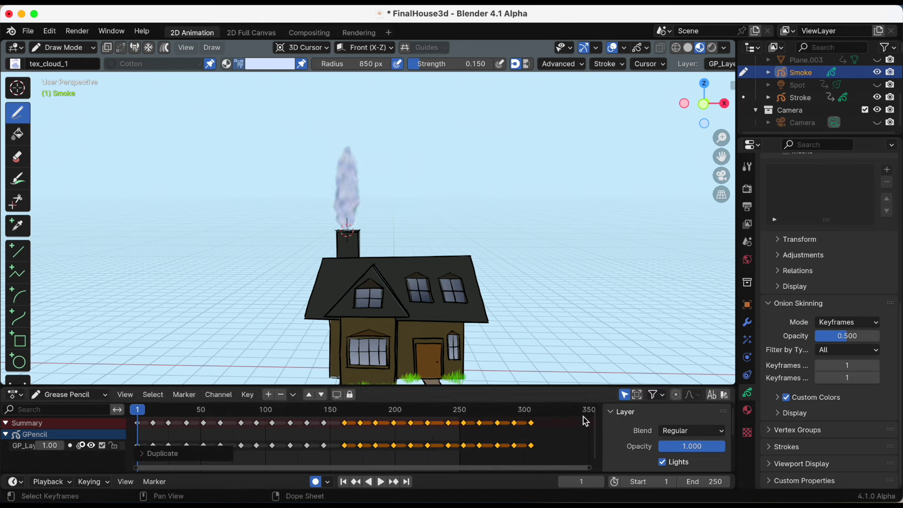
click(716, 482)
Step: Set the scene end frame to 325, save, and play the full looping smoke animation
text(3)
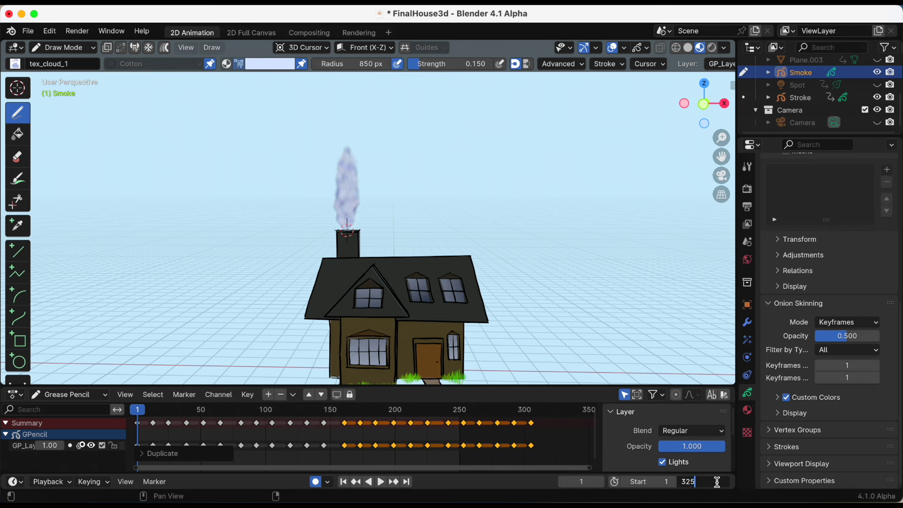
key(Return)
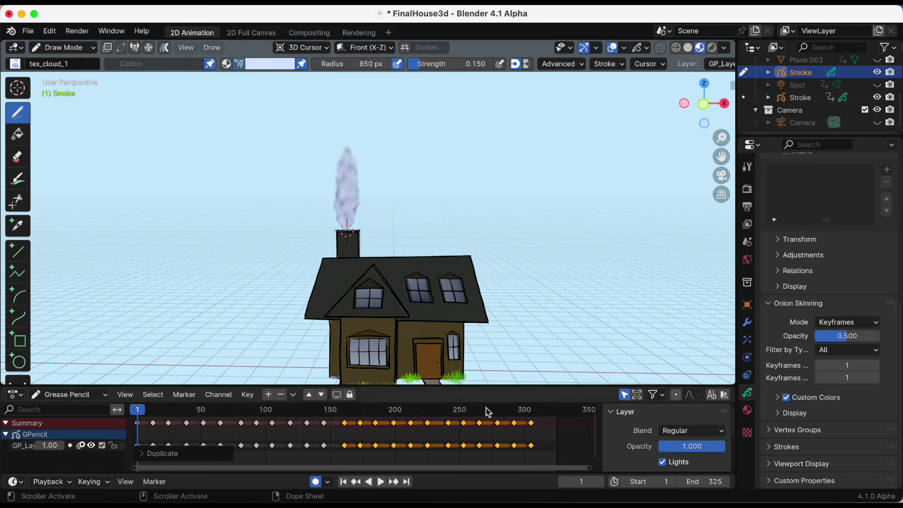
shift+middle_drag(347, 231, 337, 181)
key(ctrl+s)
click(380, 482)
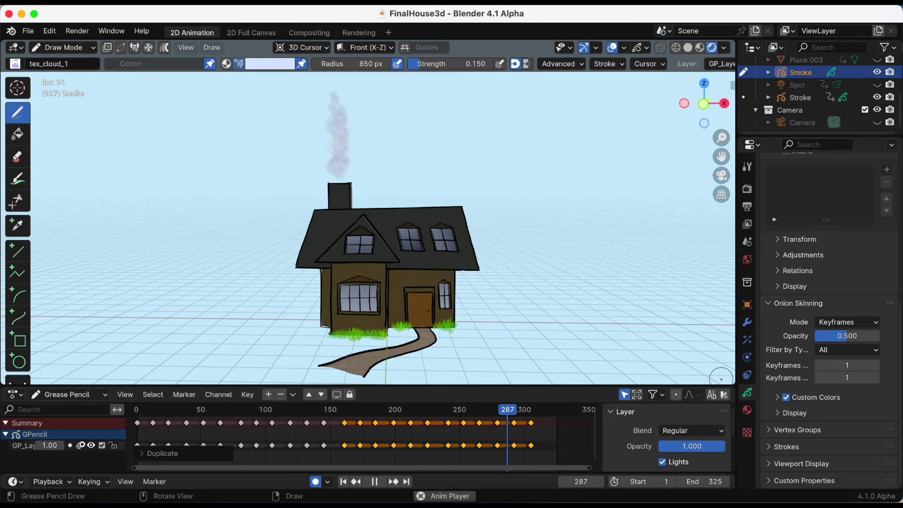
key(space)
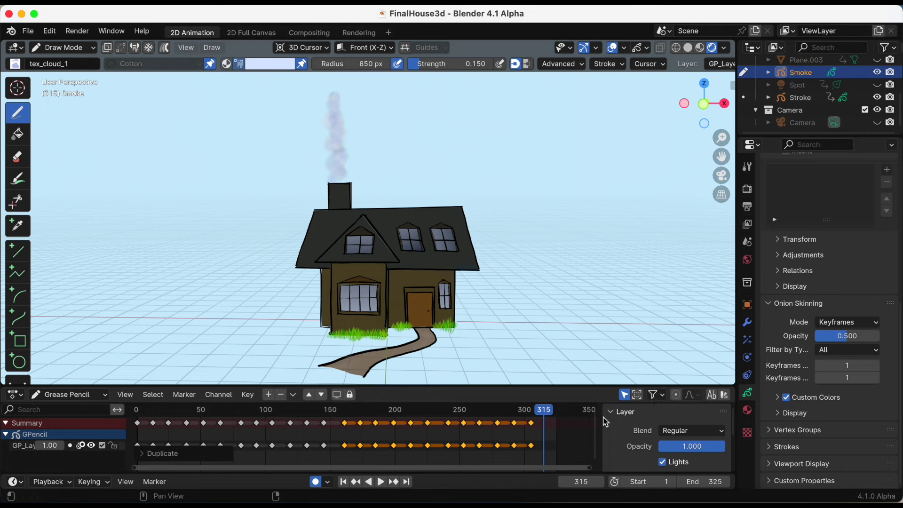